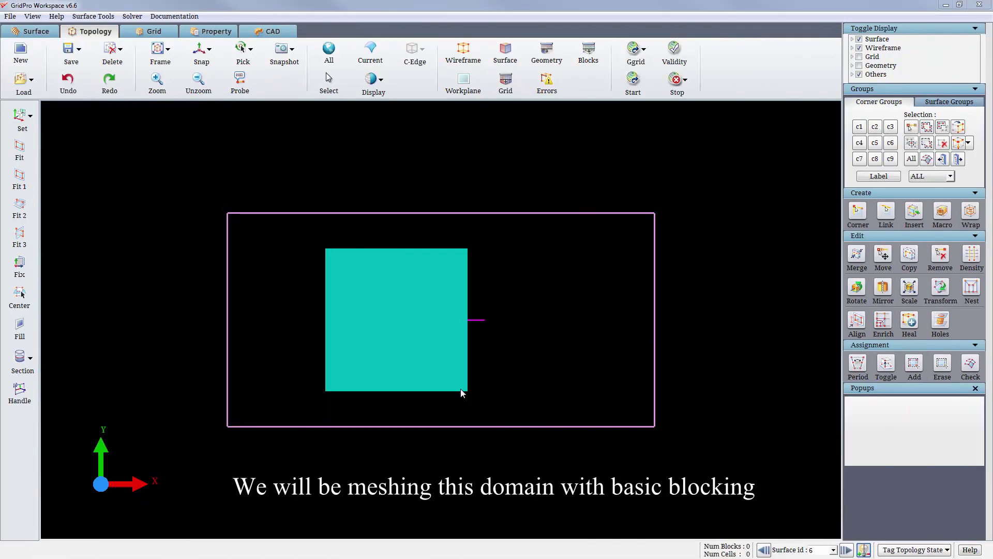
- Display the front and back far-field planes as points so the sphere inside the domain is exposed
{"action": "middle_click_drag", "start_coordinate": [551, 357], "coordinate": [404, 288]}
{"action": "scroll", "coordinate": [404, 287], "scroll_direction": "up", "scroll_amount": 5}
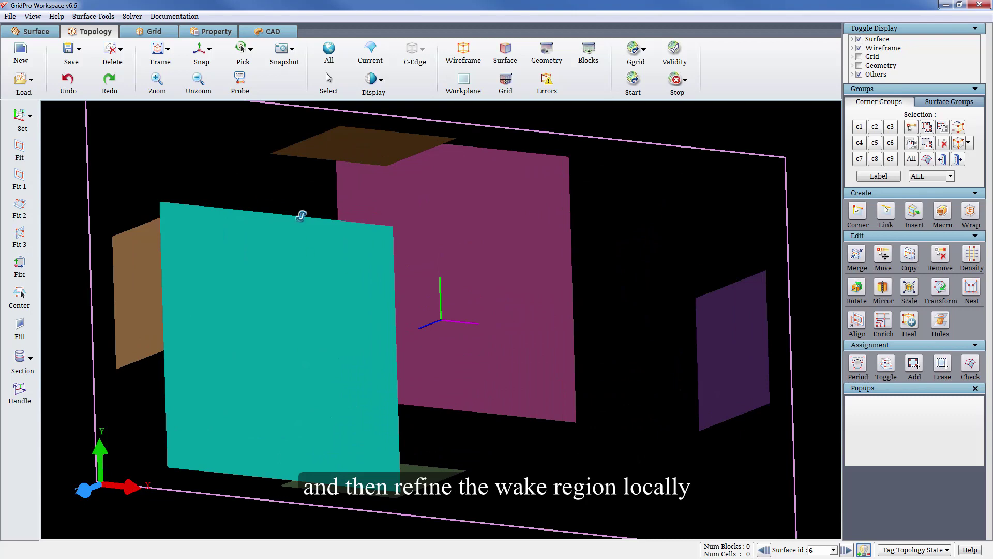
{"action": "right_click", "coordinate": [309, 272]}
{"action": "mouse_move", "coordinate": [384, 342]}
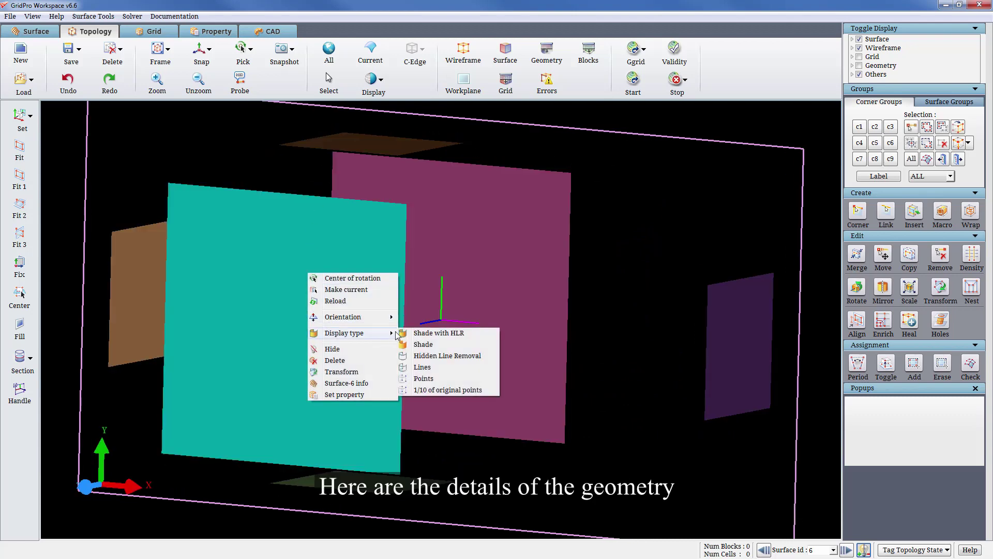
{"action": "left_click", "coordinate": [424, 378]}
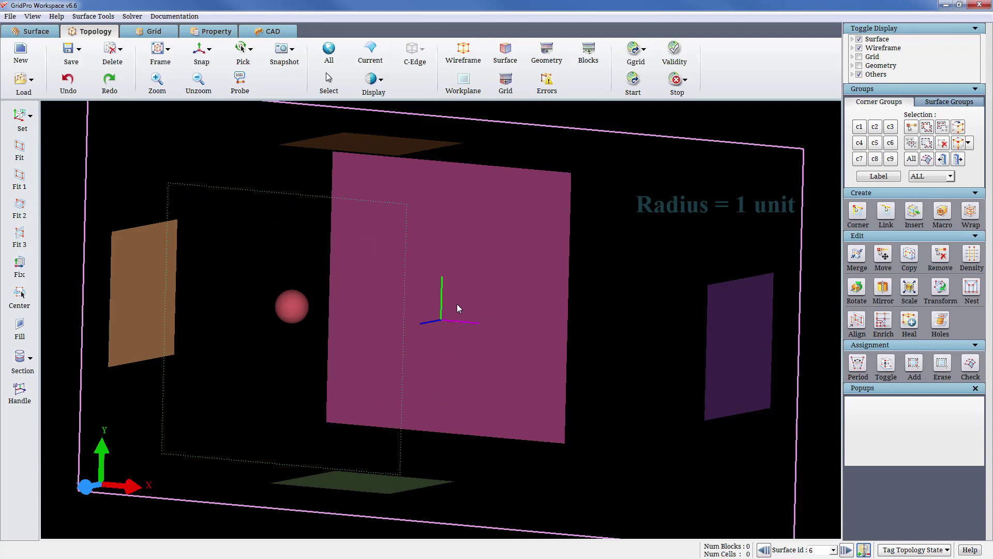
{"action": "right_click", "coordinate": [461, 293]}
{"action": "mouse_move", "coordinate": [500, 357]}
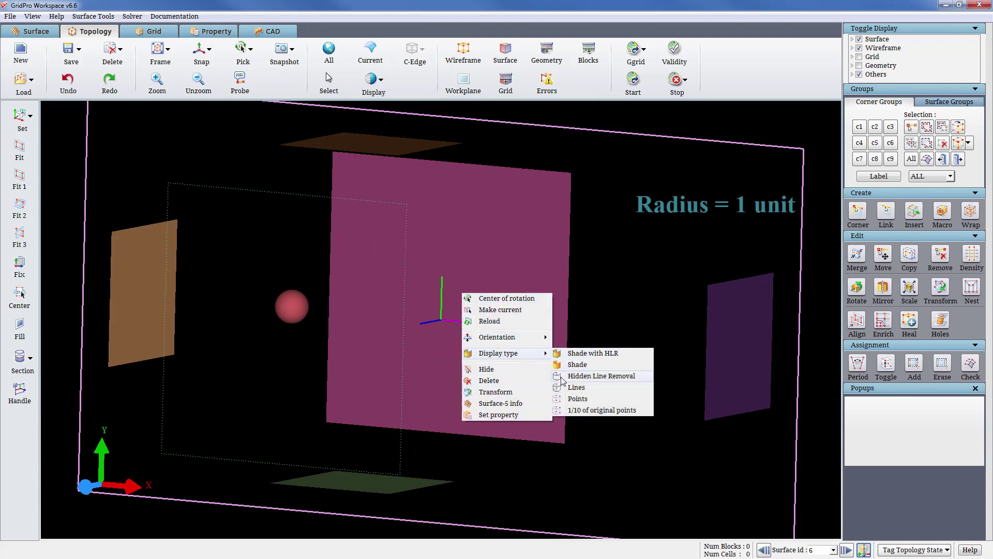
{"action": "left_click", "coordinate": [567, 396]}
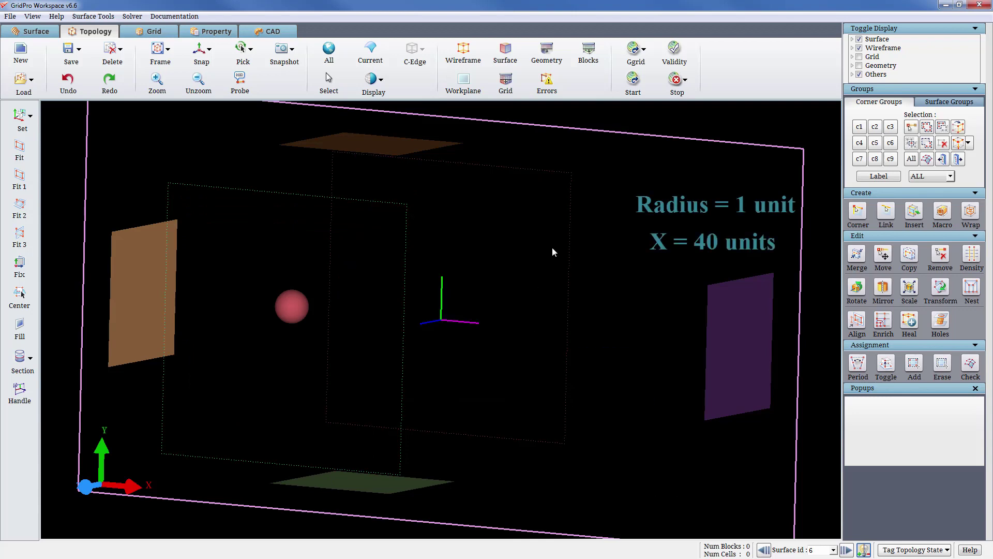
- Create a 3D box wireframe block for the entire domain, resized to Fit active surfaces
{"action": "left_click_drag", "start_coordinate": [553, 248], "coordinate": [500, 238]}
{"action": "scroll", "coordinate": [491, 248], "scroll_direction": "down", "scroll_amount": 3}
{"action": "mouse_move", "coordinate": [551, 315]}
{"action": "left_mouse_down"}
{"action": "mouse_move", "coordinate": [698, 302]}
{"action": "mouse_move", "coordinate": [623, 337]}
{"action": "mouse_move", "coordinate": [672, 324]}
{"action": "left_mouse_up"}
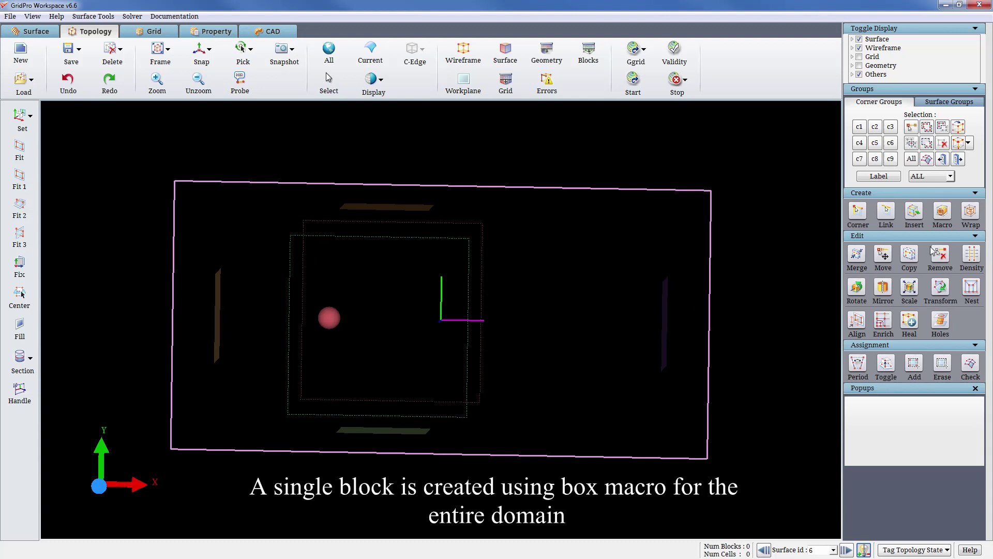
{"action": "left_click", "coordinate": [941, 212]}
{"action": "left_click", "coordinate": [930, 469]}
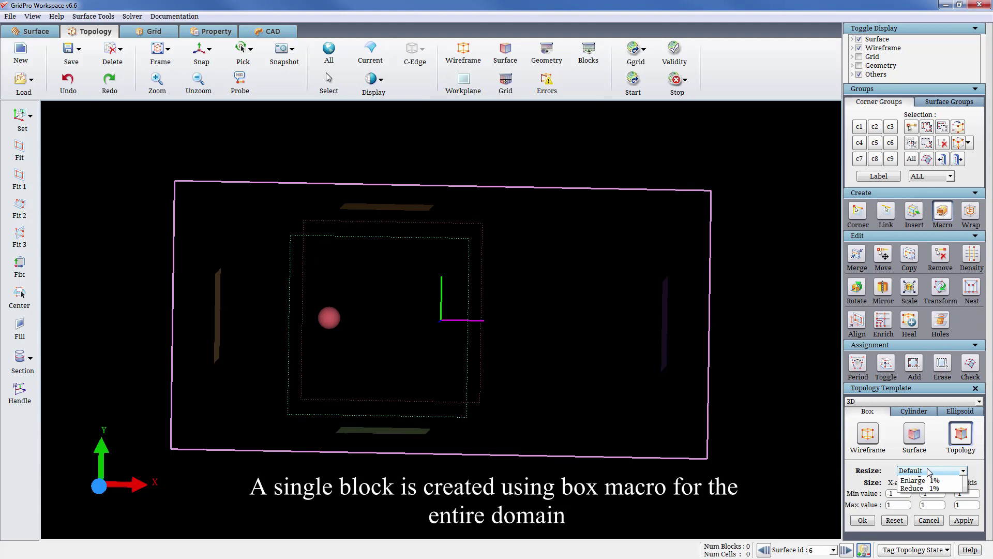
{"action": "left_click", "coordinate": [933, 481]}
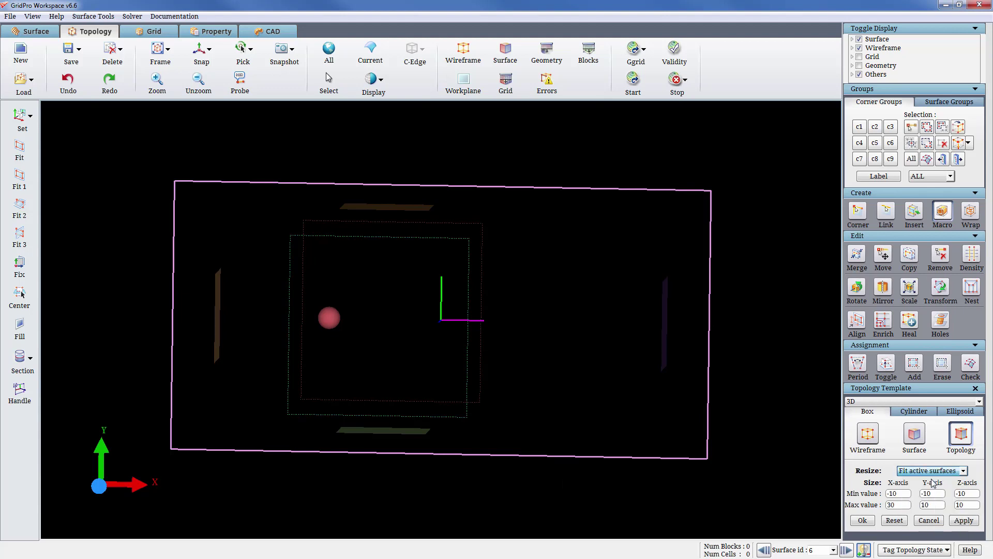
{"action": "left_click", "coordinate": [864, 442]}
{"action": "left_click", "coordinate": [971, 523]}
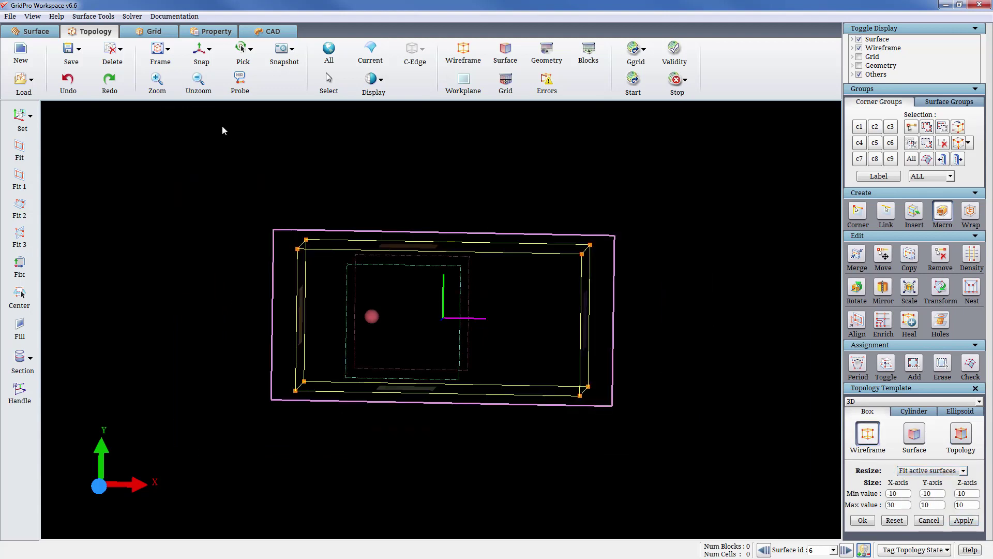
- Split the block in the XY view with inserted sheets above, below and on both X sides of the sphere
{"action": "left_click", "coordinate": [199, 49]}
{"action": "middle_click_drag", "start_coordinate": [352, 384], "coordinate": [423, 375]}
{"action": "scroll", "coordinate": [321, 399], "scroll_direction": "up", "scroll_amount": 5}
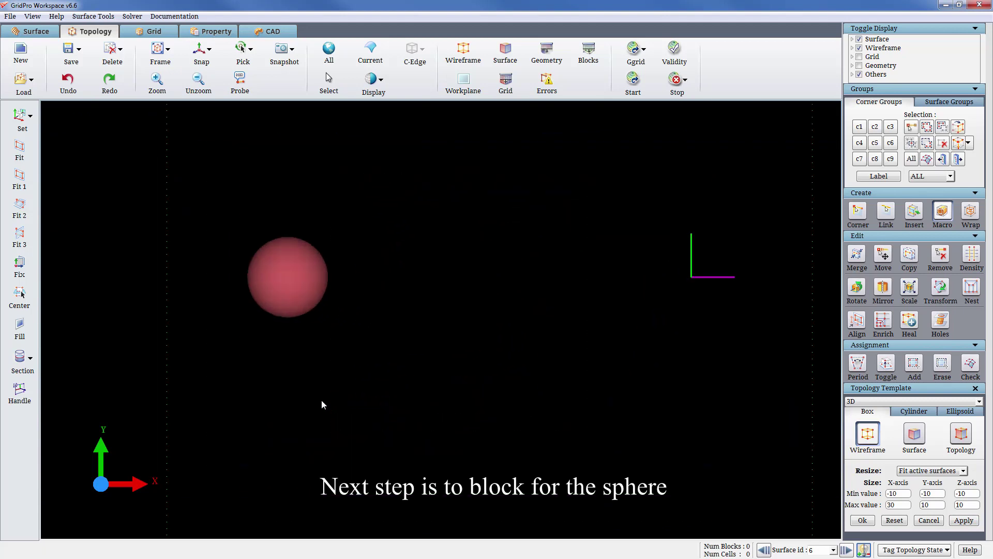
{"action": "middle_click_drag", "start_coordinate": [302, 382], "coordinate": [575, 403]}
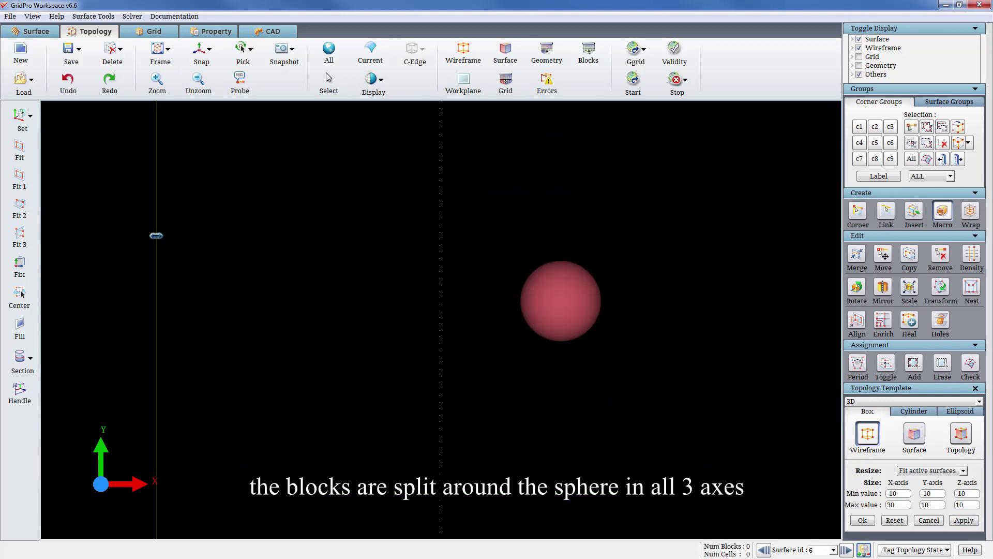
{"action": "left_click", "coordinate": [155, 235]}
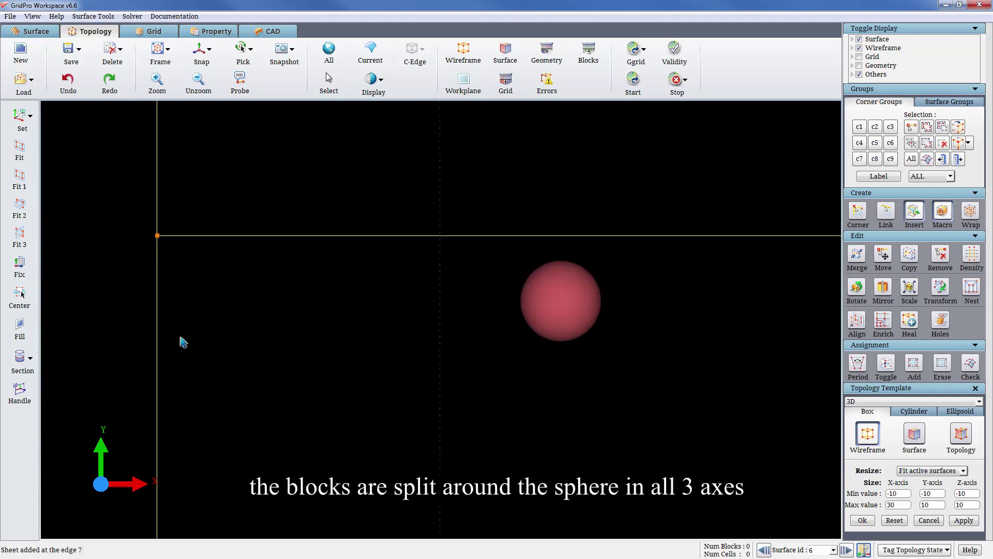
{"action": "left_click", "coordinate": [157, 381]}
{"action": "left_click", "coordinate": [481, 381]}
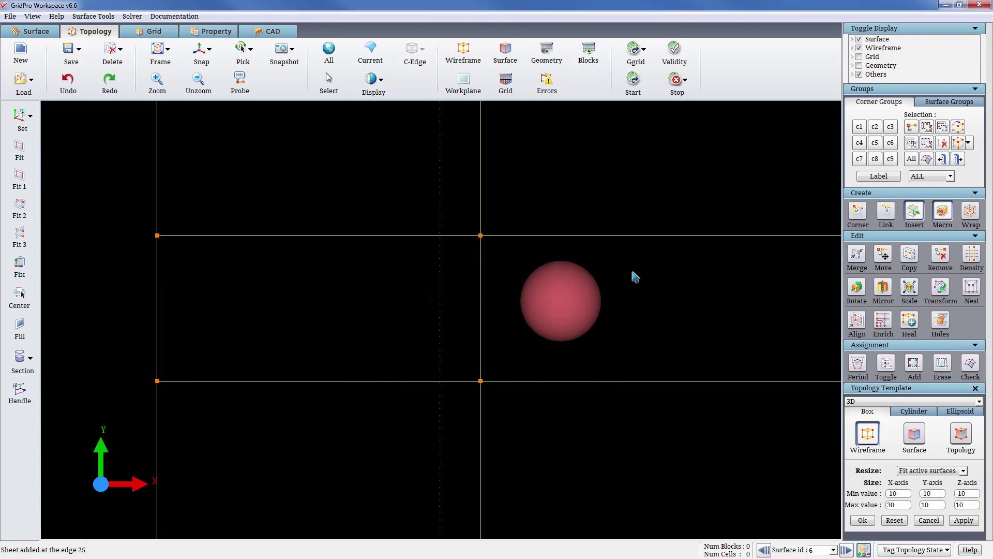
{"action": "left_click", "coordinate": [641, 236]}
- Split the blocks along the Z-axis with an inserted sheet on each side of the sphere
{"action": "right_click_drag", "start_coordinate": [652, 399], "coordinate": [574, 305]}
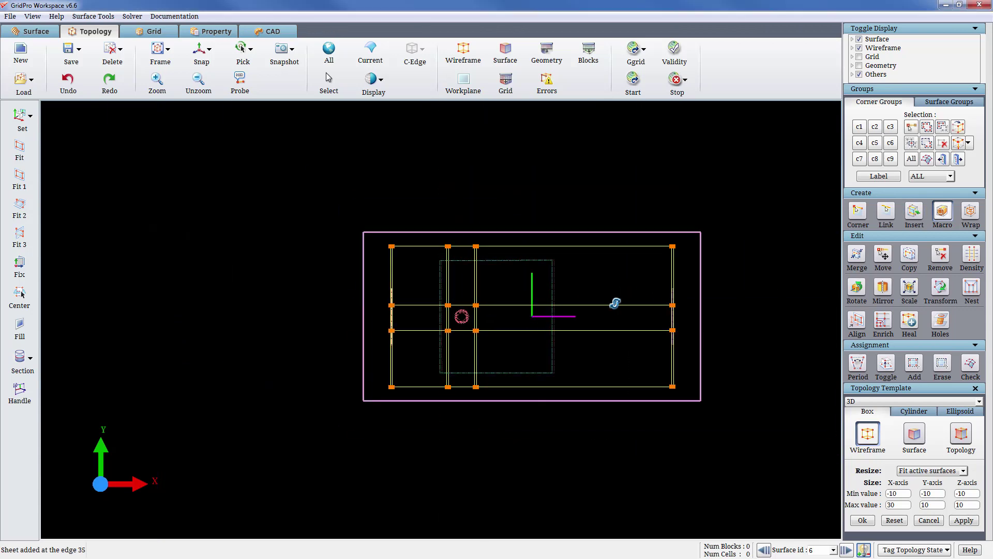
{"action": "left_click_drag", "start_coordinate": [614, 304], "coordinate": [703, 332]}
{"action": "left_click", "coordinate": [199, 49]}
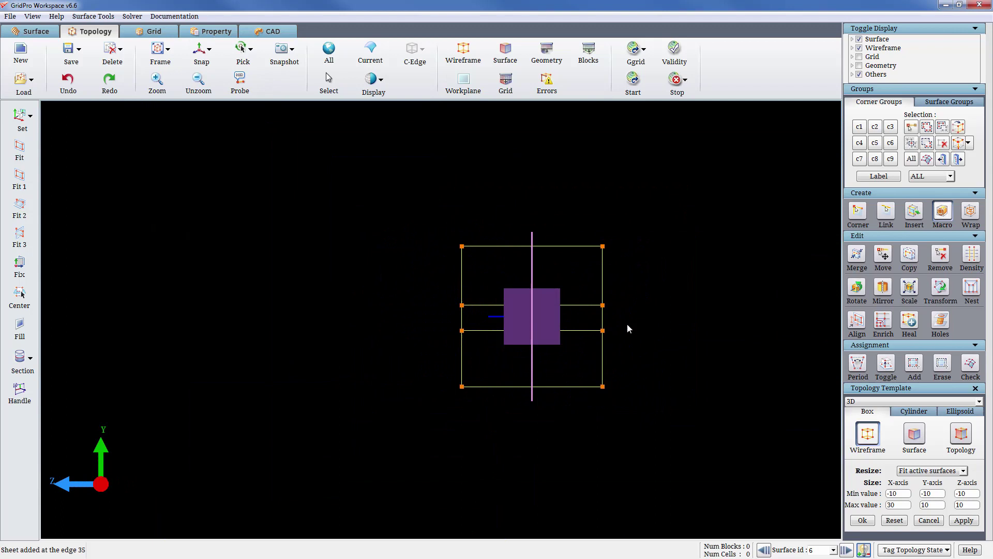
{"action": "scroll", "coordinate": [644, 360], "scroll_direction": "up", "scroll_amount": 5}
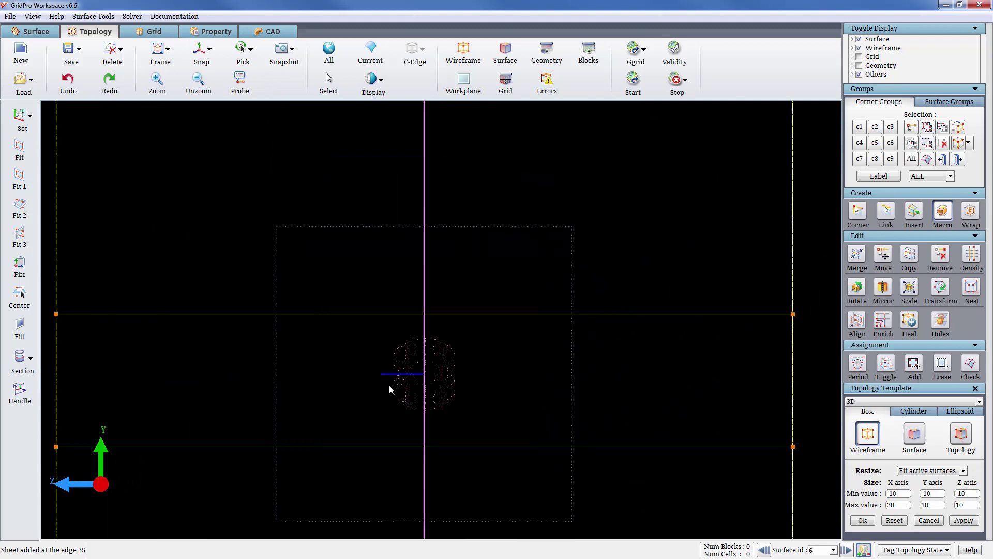
{"action": "left_click", "coordinate": [351, 314]}
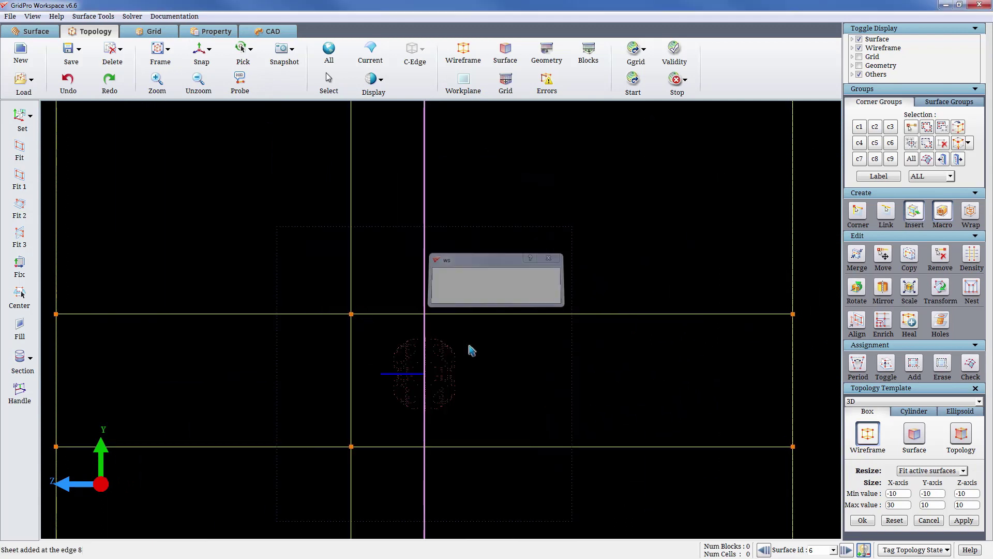
{"action": "left_click", "coordinate": [491, 314]}
{"action": "scroll", "coordinate": [445, 378], "scroll_direction": "down", "scroll_amount": 5}
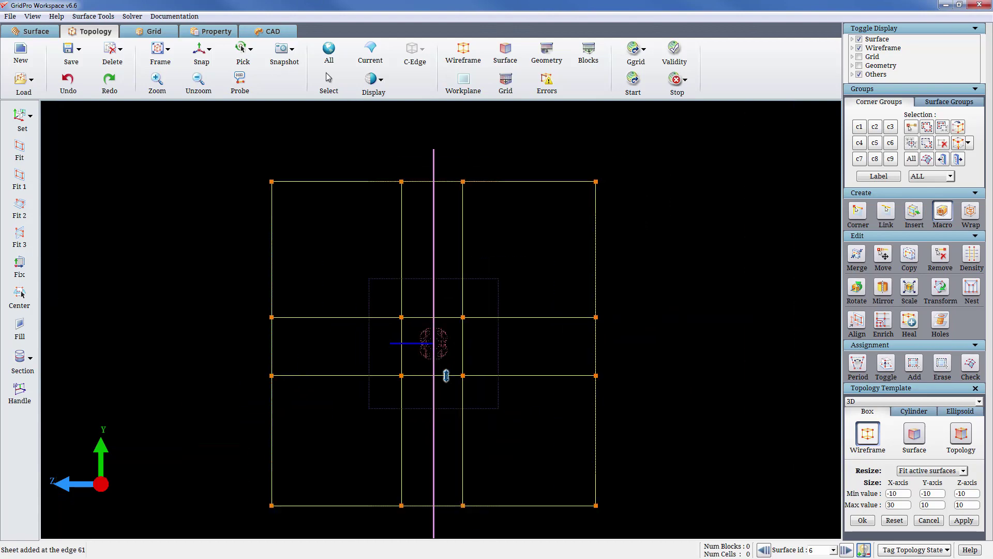
- Group the eight block corners surrounding the sphere into corner group c1
{"action": "left_click_drag", "start_coordinate": [345, 371], "coordinate": [519, 413]}
{"action": "left_click_drag", "start_coordinate": [286, 310], "coordinate": [339, 317]}
{"action": "scroll", "coordinate": [397, 373], "scroll_direction": "up", "scroll_amount": 4}
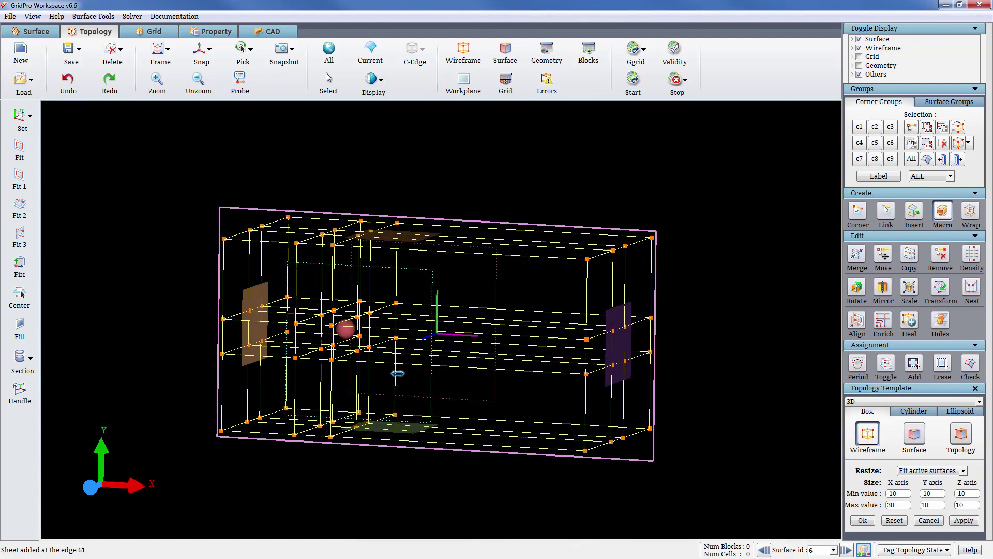
{"action": "mouse_move", "coordinate": [387, 420]}
{"action": "middle_mouse_down"}
{"action": "mouse_move", "coordinate": [384, 430]}
{"action": "mouse_move", "coordinate": [445, 446]}
{"action": "middle_mouse_up"}
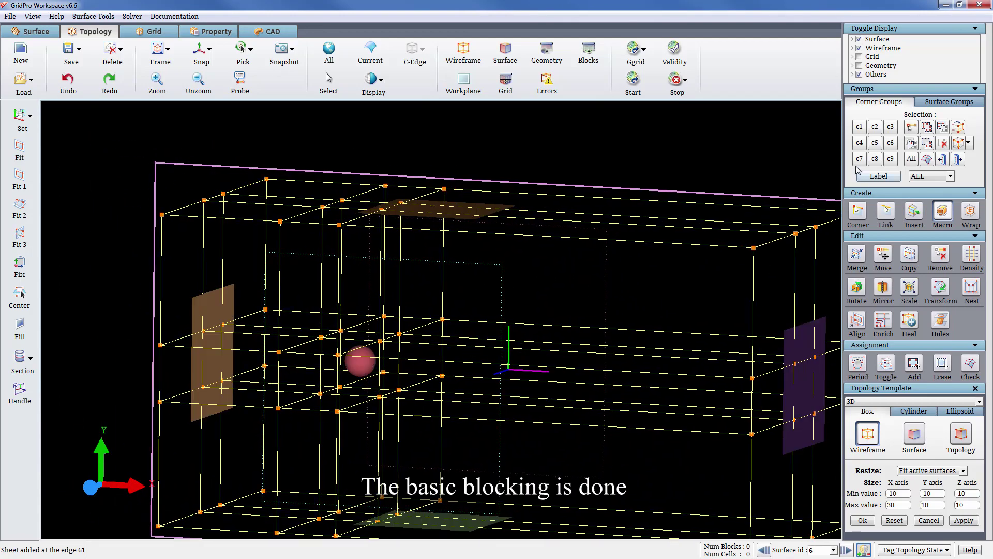
{"action": "left_click", "coordinate": [859, 128]}
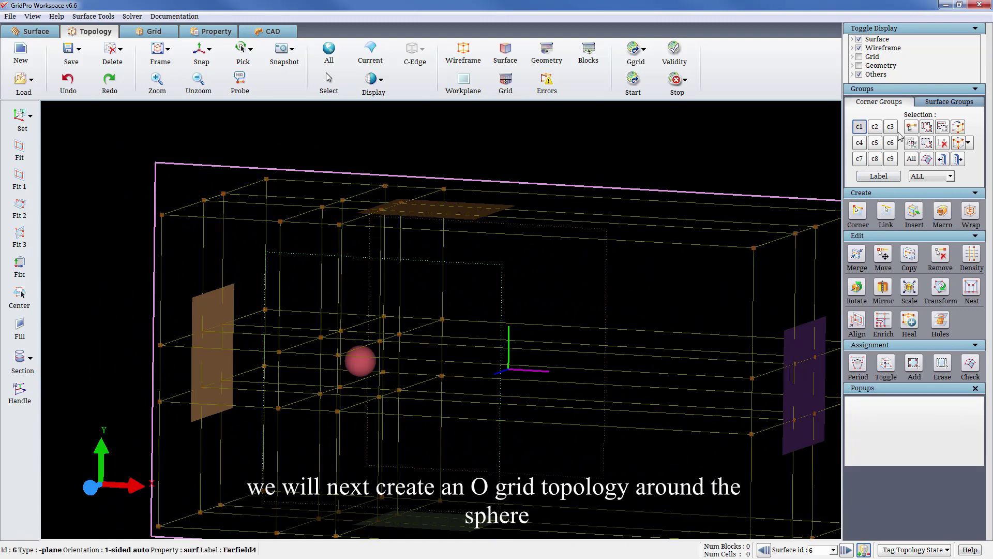
{"action": "left_click", "coordinate": [927, 127]}
{"action": "scroll", "coordinate": [494, 354], "scroll_direction": "up", "scroll_amount": 2}
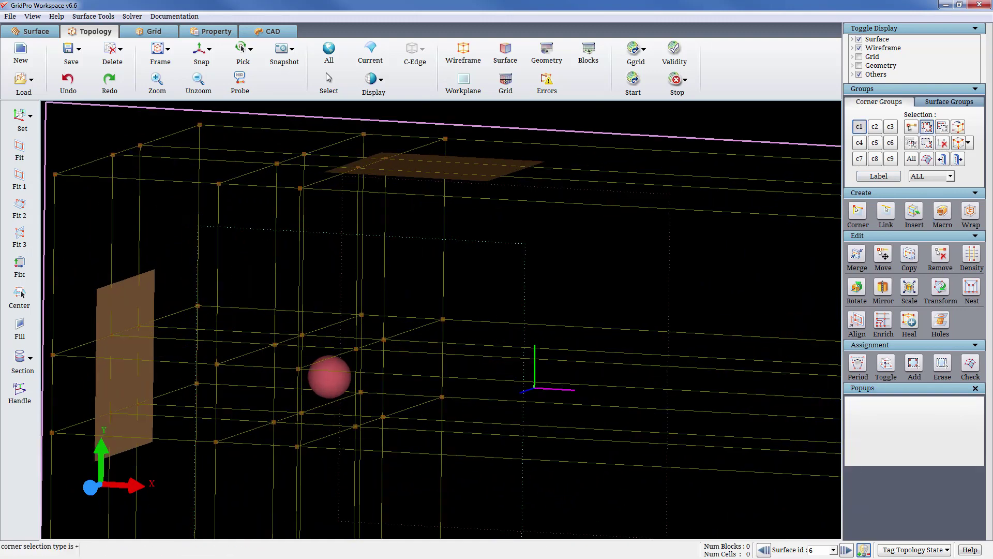
{"action": "left_click_drag", "start_coordinate": [380, 470], "coordinate": [335, 476]}
{"action": "middle_click_drag", "start_coordinate": [480, 392], "coordinate": [517, 379]}
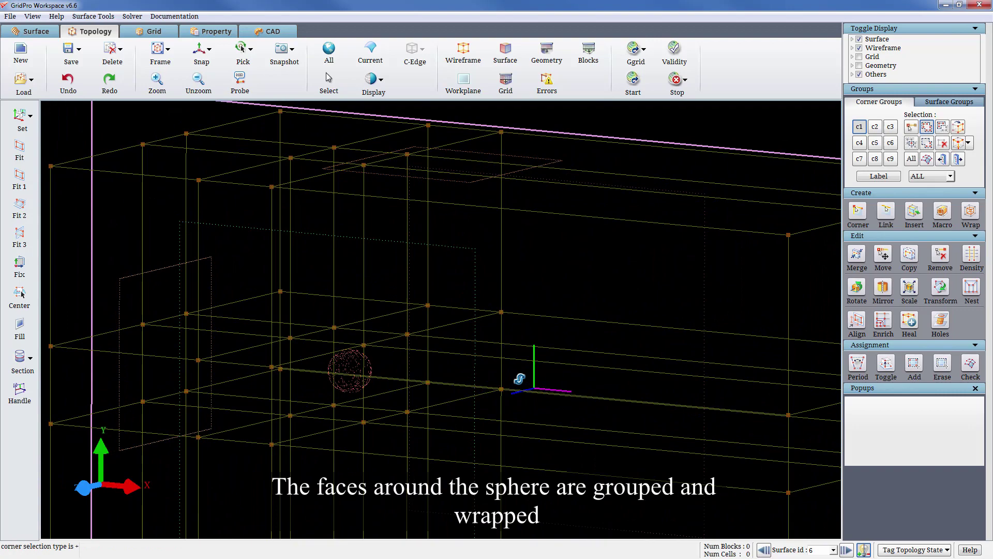
{"action": "mouse_move", "coordinate": [288, 318]}
{"action": "left_mouse_down"}
{"action": "mouse_move", "coordinate": [362, 408]}
{"action": "mouse_move", "coordinate": [423, 448]}
{"action": "left_mouse_up"}
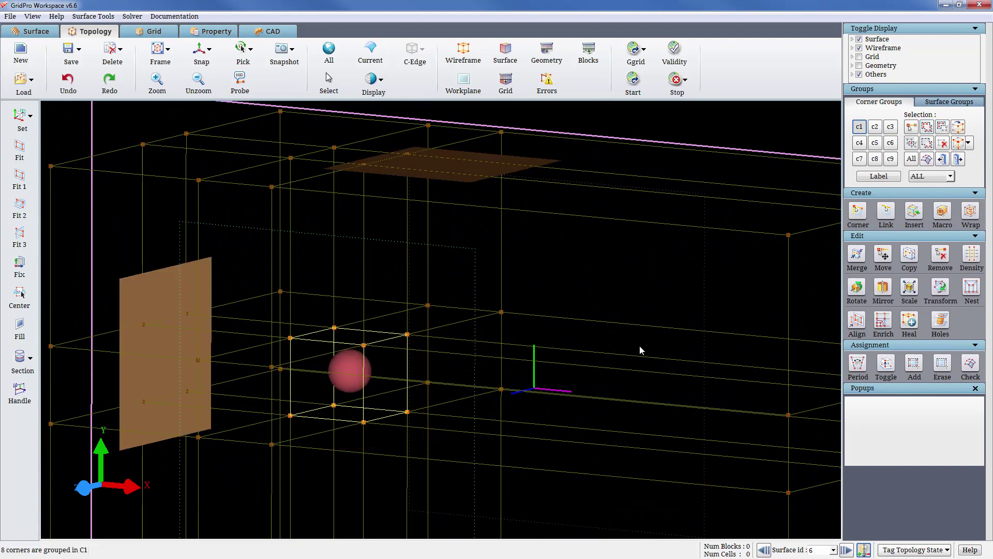
- Wrap the grouped block around the sphere as an O grid on its boundary faces with a wrap length of 27%
{"action": "middle_click_drag", "start_coordinate": [639, 346], "coordinate": [232, 457]}
{"action": "left_click", "coordinate": [970, 212]}
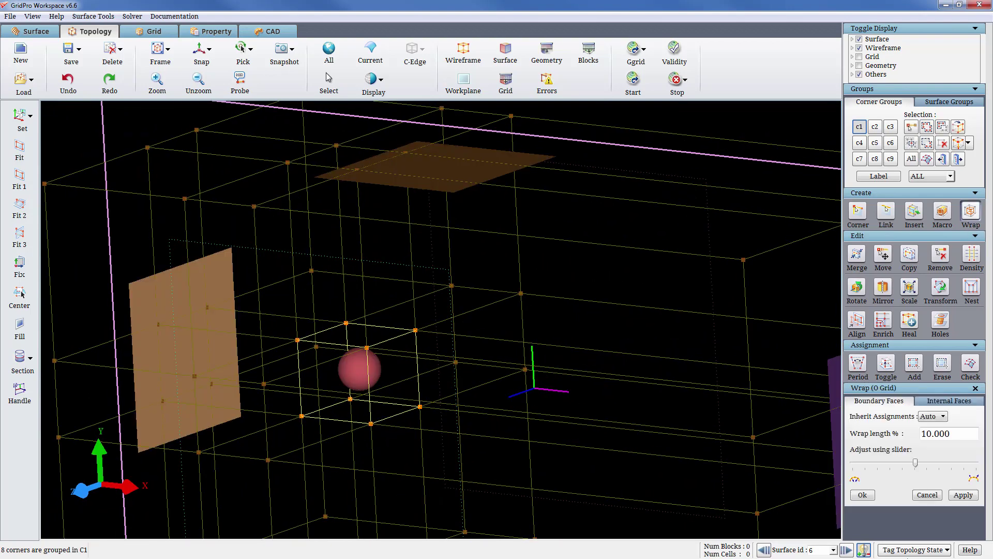
{"action": "left_click", "coordinate": [963, 495]}
{"action": "left_click", "coordinate": [542, 285]}
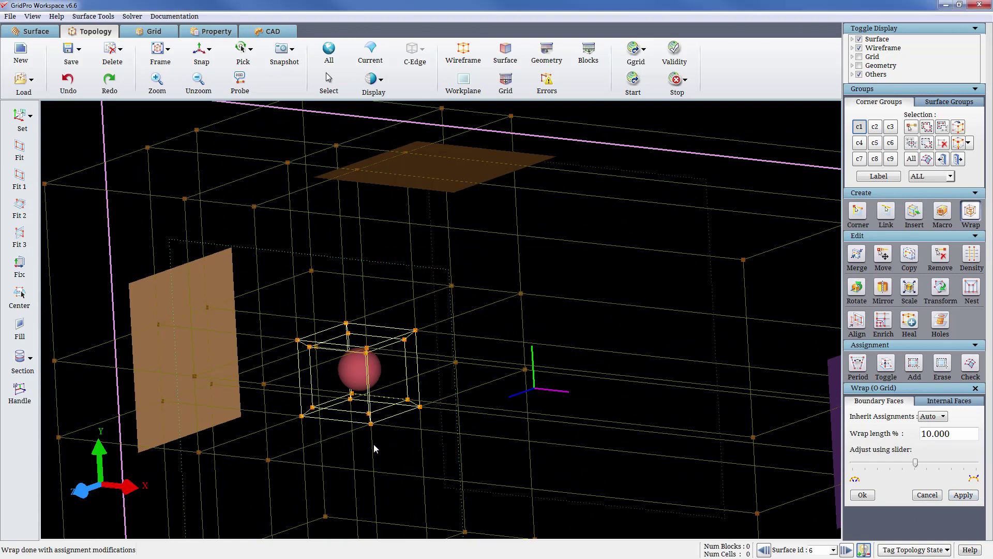
{"action": "middle_click_drag", "start_coordinate": [373, 444], "coordinate": [733, 384]}
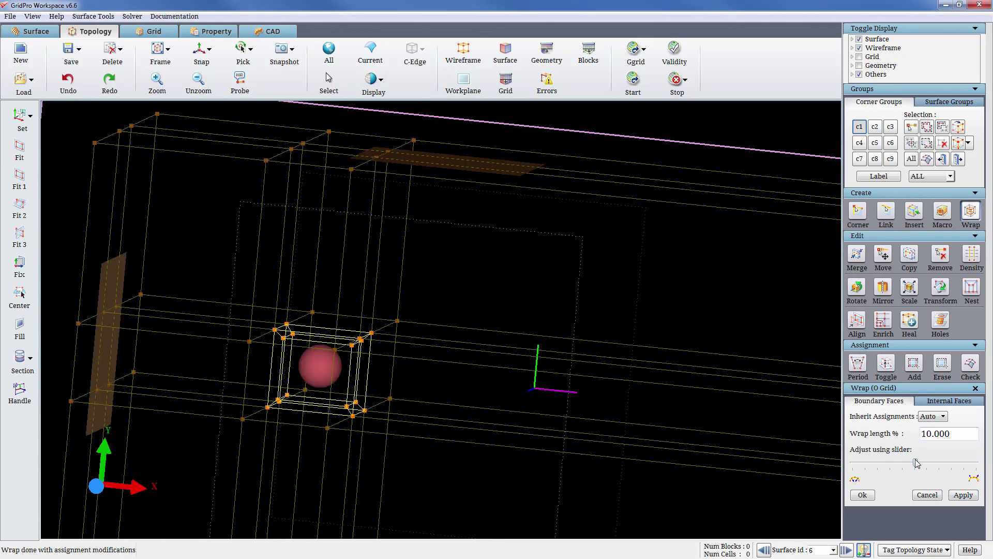
{"action": "left_click_drag", "start_coordinate": [916, 462], "coordinate": [919, 463]}
- Make the sphere the current surface and assign the inner corners of the O grid to it
{"action": "middle_click_drag", "start_coordinate": [543, 444], "coordinate": [472, 403]}
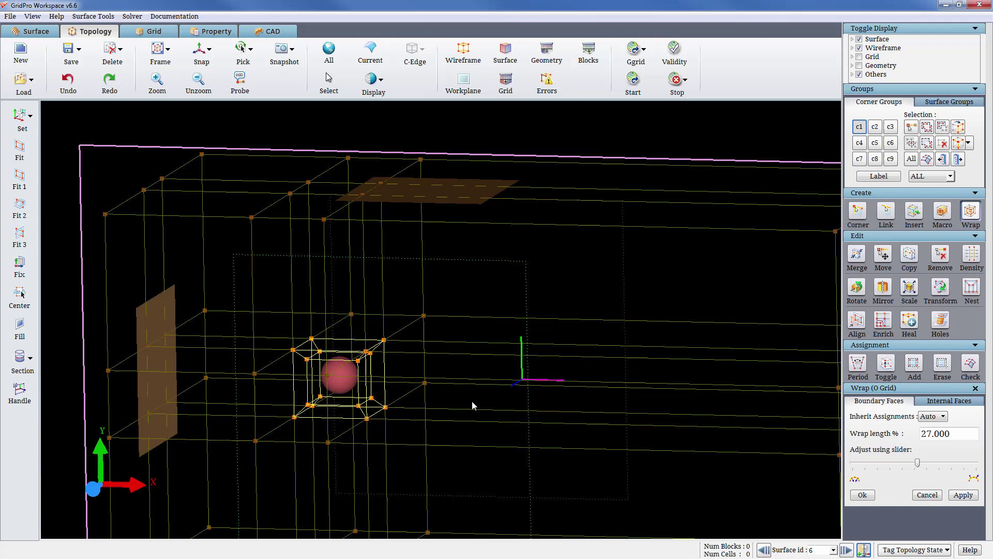
{"action": "scroll", "coordinate": [304, 352], "scroll_direction": "up", "scroll_amount": 5}
{"action": "middle_click_drag", "start_coordinate": [303, 351], "coordinate": [448, 233]}
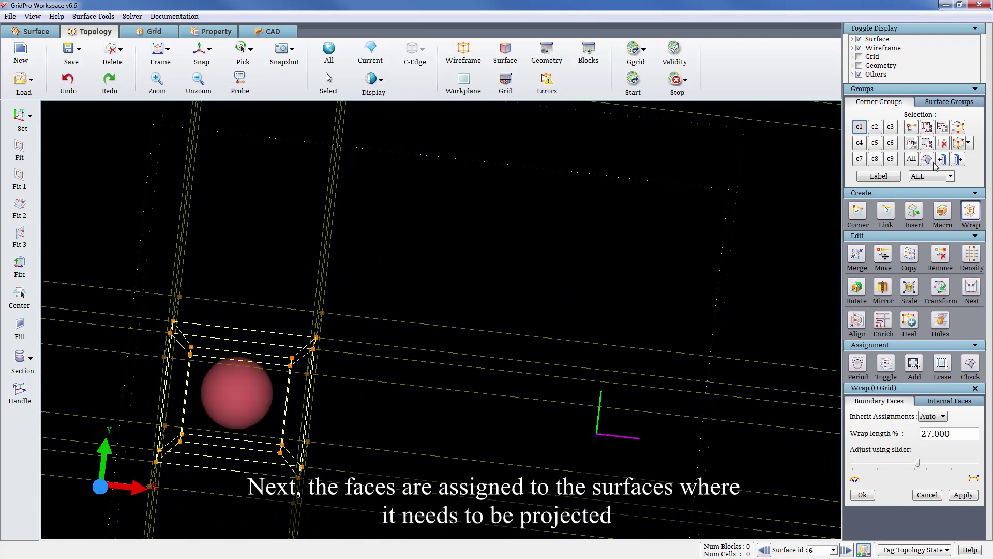
{"action": "left_click", "coordinate": [934, 163]}
{"action": "right_click", "coordinate": [250, 395]}
{"action": "left_click", "coordinate": [282, 424]}
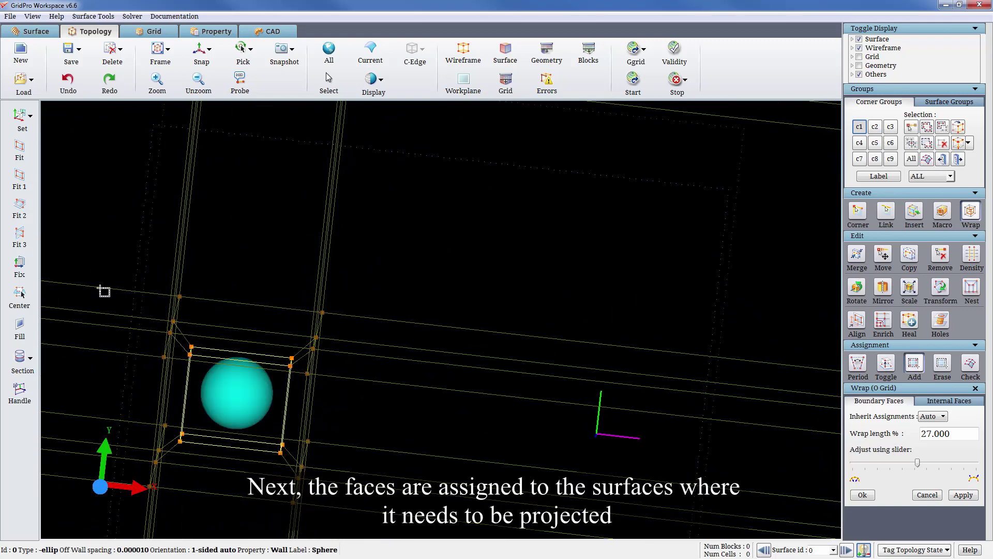
- Assign the corners at the domain's upstream end to the Inlet surface and those at the downstream end to the Outlet surface
{"action": "left_click", "coordinate": [846, 550]}
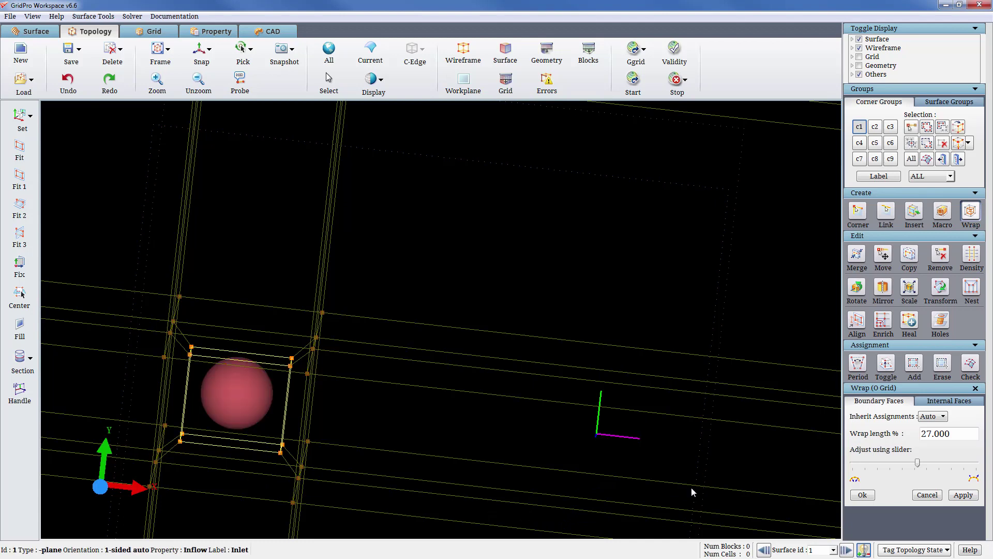
{"action": "scroll", "coordinate": [483, 395], "scroll_direction": "down", "scroll_amount": 8}
{"action": "middle_click_drag", "start_coordinate": [482, 395], "coordinate": [318, 249]}
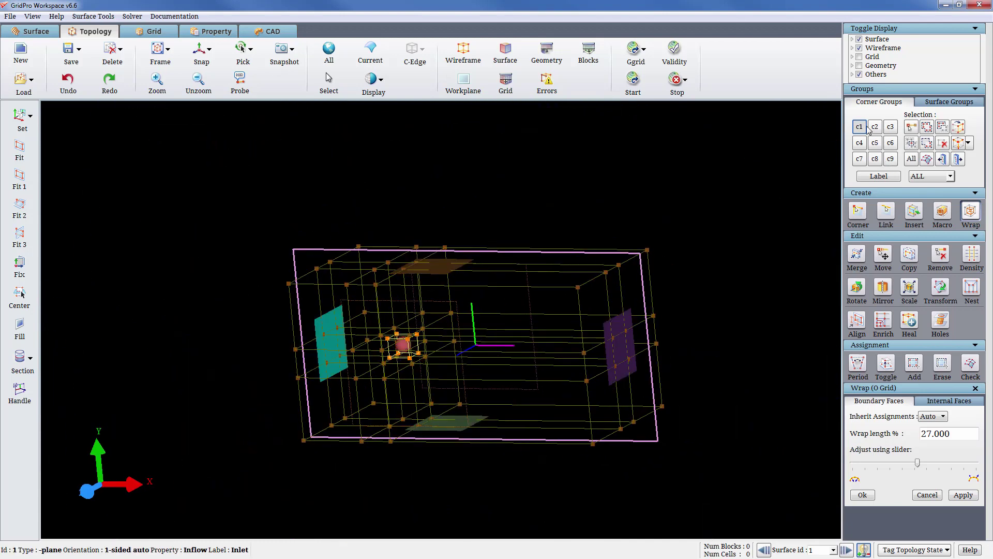
{"action": "left_click", "coordinate": [971, 220]}
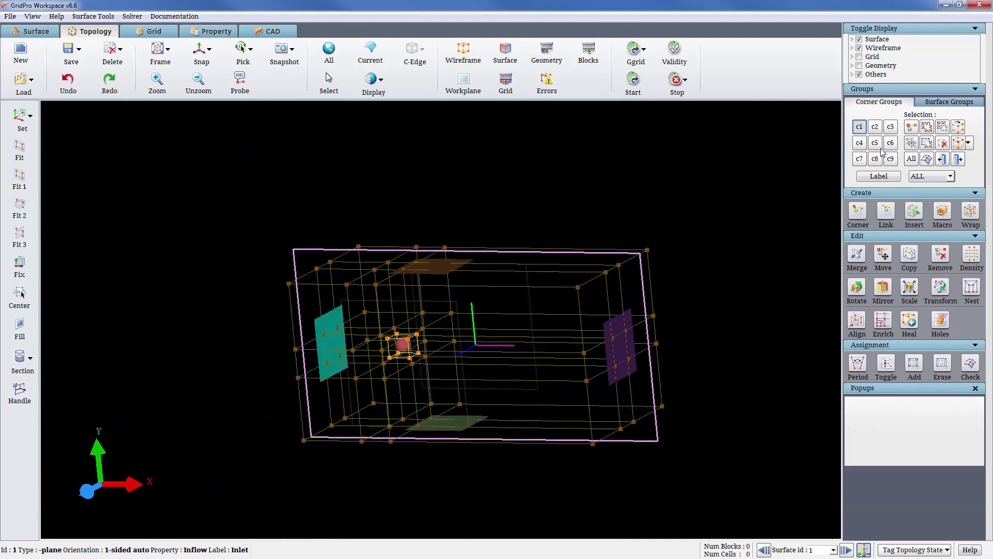
{"action": "middle_click_drag", "start_coordinate": [636, 358], "coordinate": [670, 347]}
{"action": "middle_click_drag", "start_coordinate": [275, 437], "coordinate": [265, 417]}
{"action": "key", "text": "a"}
{"action": "left_click_drag", "start_coordinate": [256, 220], "coordinate": [327, 495]}
{"action": "left_click", "coordinate": [849, 549]}
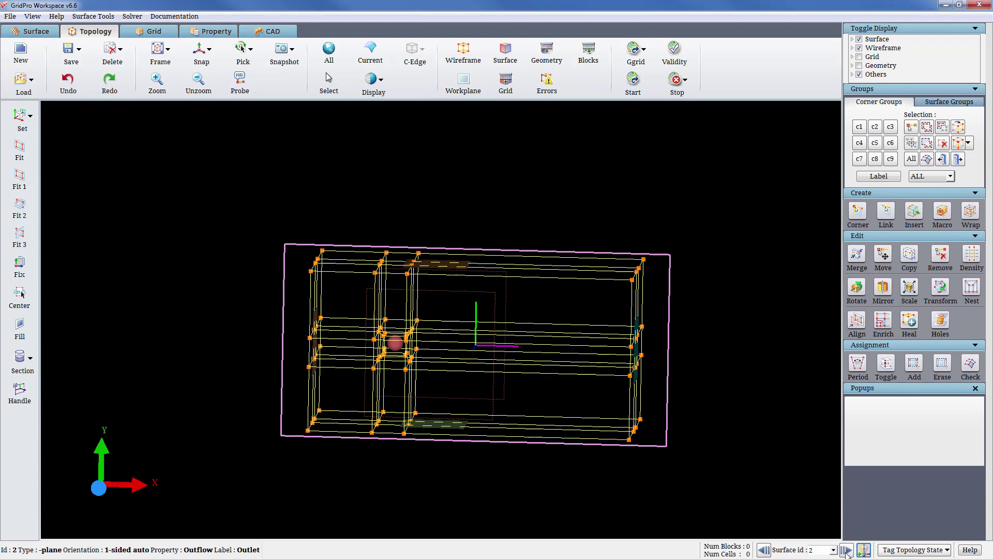
{"action": "left_click_drag", "start_coordinate": [601, 228], "coordinate": [732, 454]}
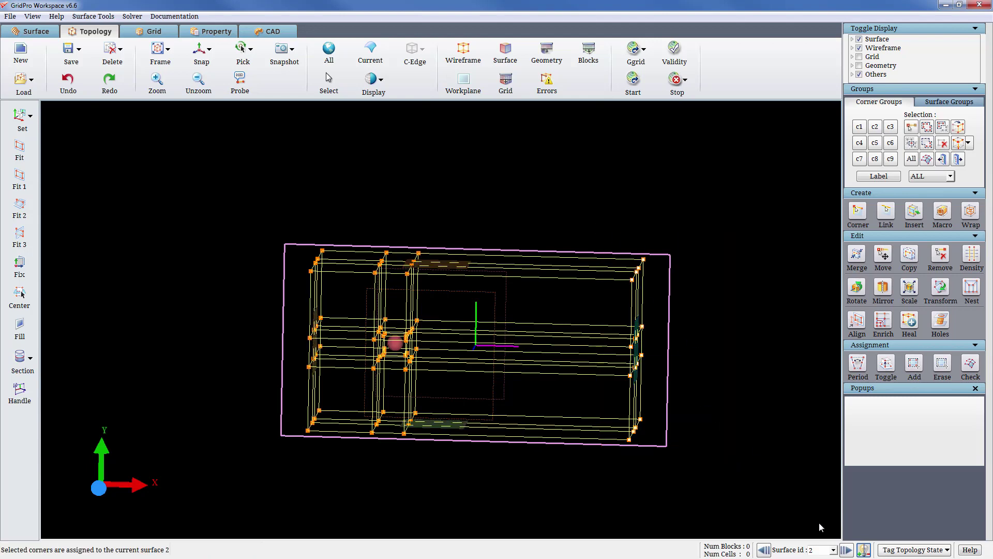
- Assign the domain's lowermost Y corners to surface 3 and its uppermost Y corners to surface 4, Farfield2
{"action": "left_click", "coordinate": [850, 550]}
{"action": "middle_click_drag", "start_coordinate": [623, 427], "coordinate": [640, 416]}
{"action": "left_click_drag", "start_coordinate": [670, 521], "coordinate": [272, 397]}
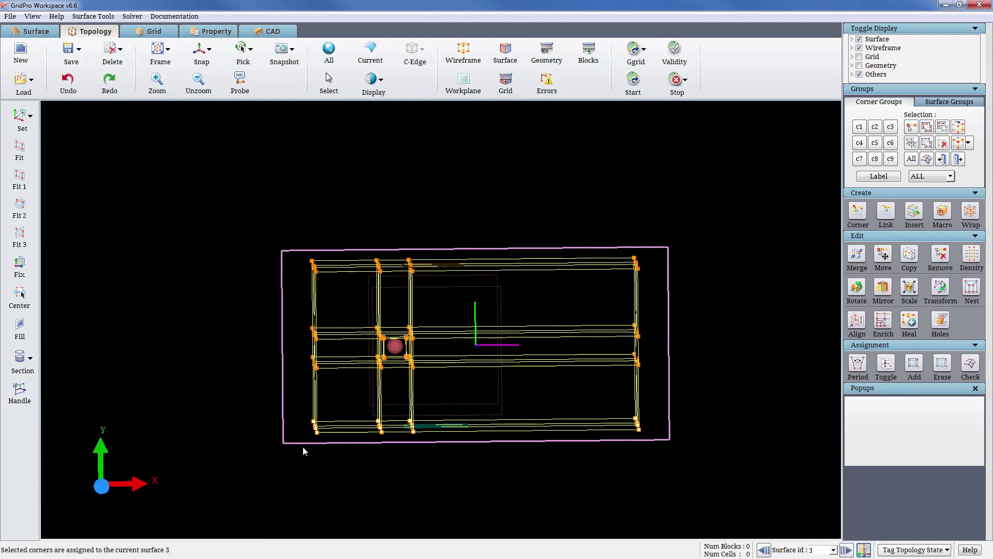
{"action": "left_click", "coordinate": [847, 550]}
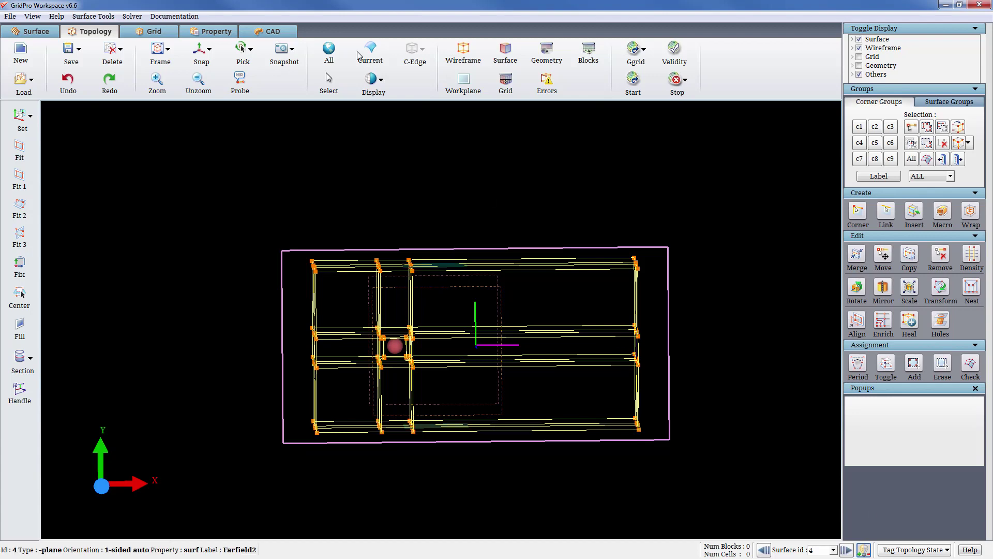
{"action": "left_click_drag", "start_coordinate": [228, 201], "coordinate": [694, 291]}
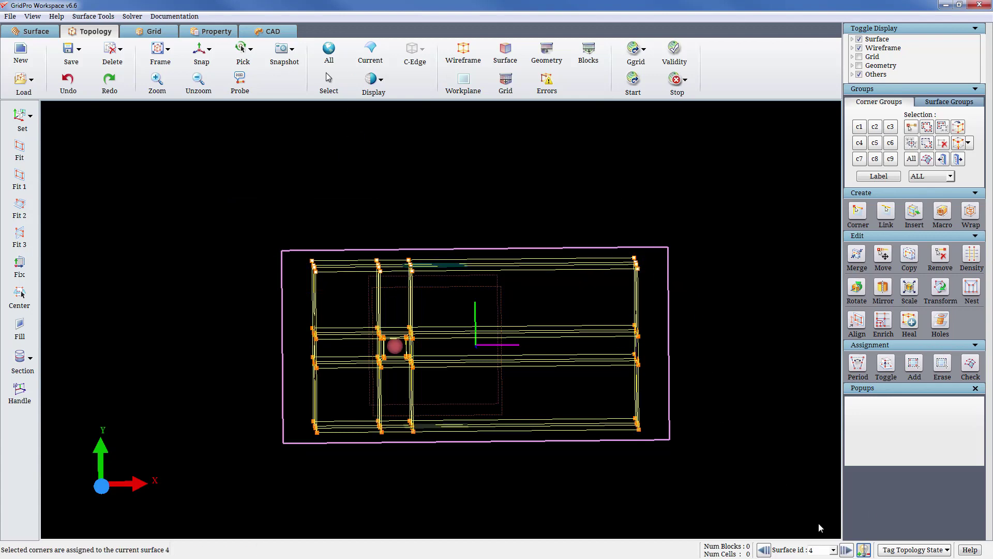
- Assign the corners on the domain's minimum Z side to surface 5, Farfield3
{"action": "left_click", "coordinate": [847, 550]}
{"action": "left_click_drag", "start_coordinate": [496, 336], "coordinate": [624, 361]}
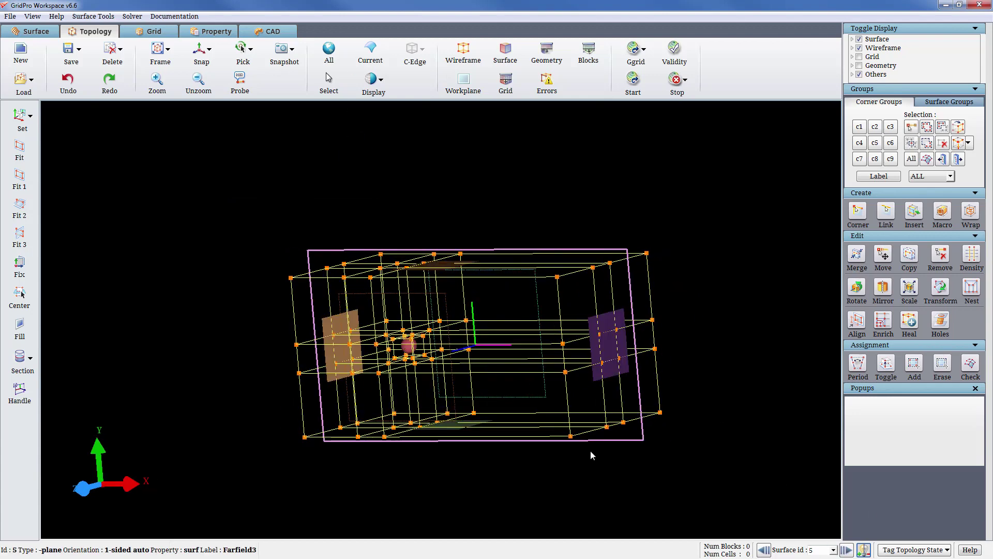
{"action": "left_click_drag", "start_coordinate": [592, 455], "coordinate": [305, 385]}
{"action": "left_click_drag", "start_coordinate": [667, 306], "coordinate": [616, 303]}
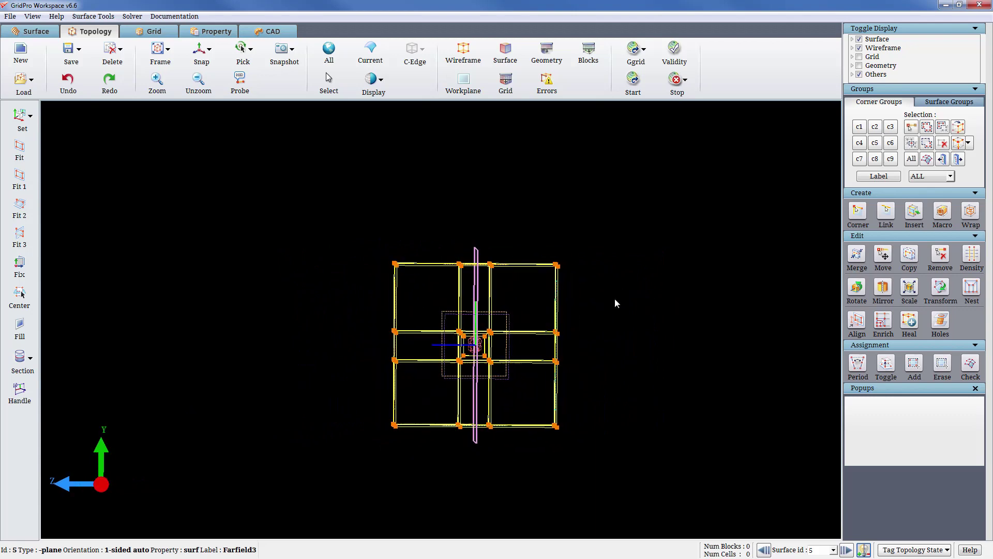
{"action": "key", "text": "a"}
{"action": "left_click_drag", "start_coordinate": [544, 235], "coordinate": [639, 460]}
- Assign the corners on the domain's maximum Z side to surface 6, Farfield4
{"action": "left_click", "coordinate": [843, 549]}
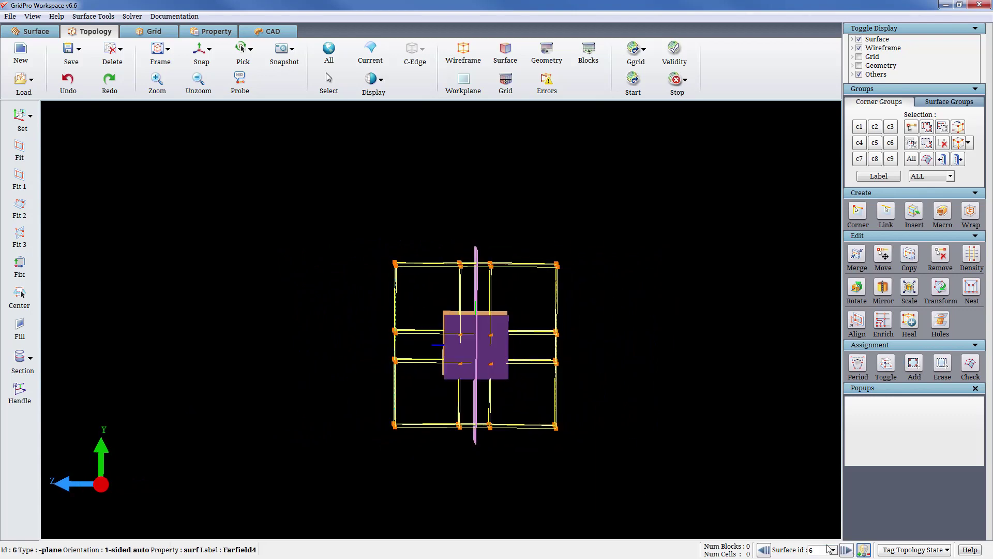
{"action": "mouse_move", "coordinate": [437, 443]}
{"action": "left_mouse_down"}
{"action": "mouse_move", "coordinate": [474, 457]}
{"action": "mouse_move", "coordinate": [438, 448]}
{"action": "left_mouse_up"}
{"action": "key", "text": "a"}
{"action": "left_click_drag", "start_coordinate": [315, 205], "coordinate": [409, 475]}
- Run a validity check on the finished topology and dismiss the result
{"action": "left_click_drag", "start_coordinate": [183, 370], "coordinate": [477, 416]}
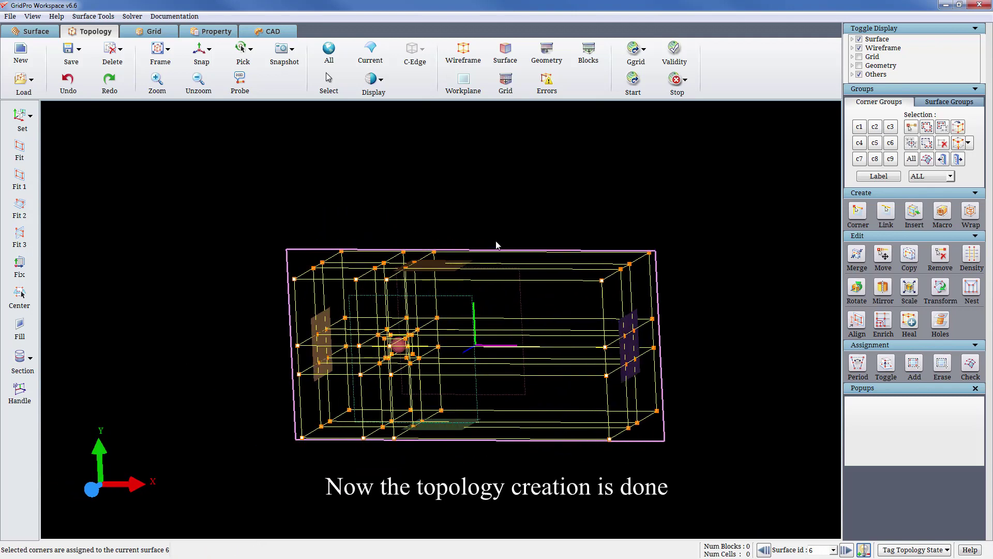
{"action": "left_click", "coordinate": [674, 52]}
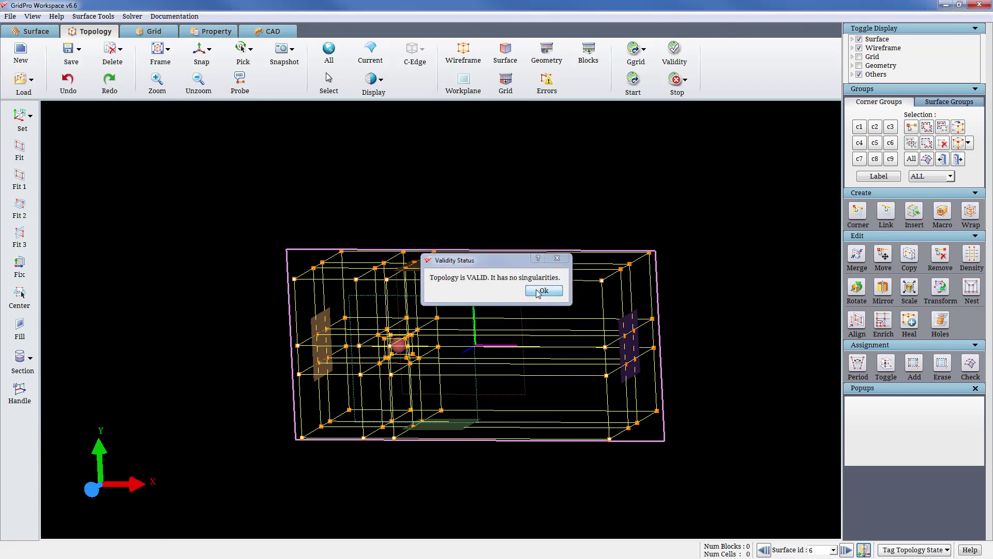
{"action": "left_click", "coordinate": [536, 291]}
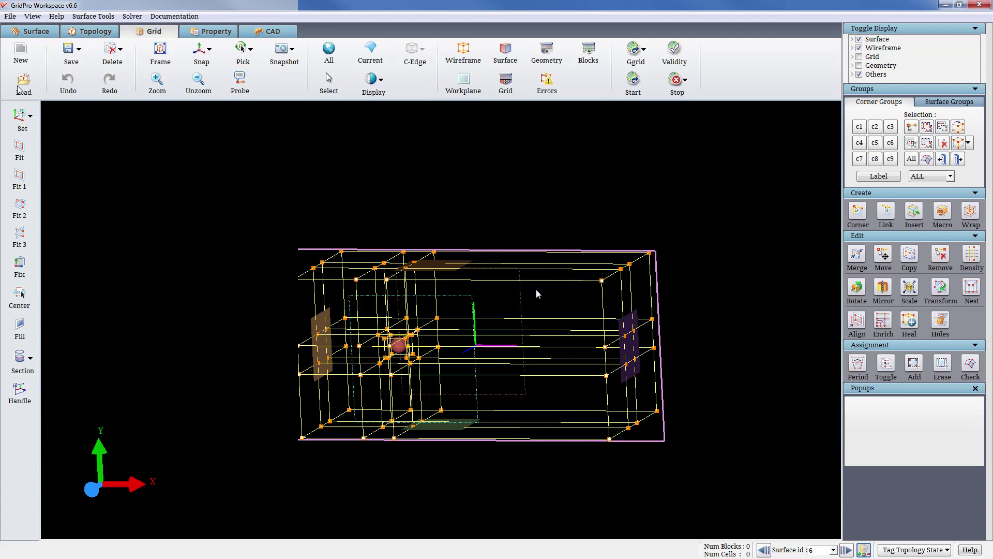
- Load the grid file blk.tmp and display the mesh on all surface faces
{"action": "left_click", "coordinate": [23, 82]}
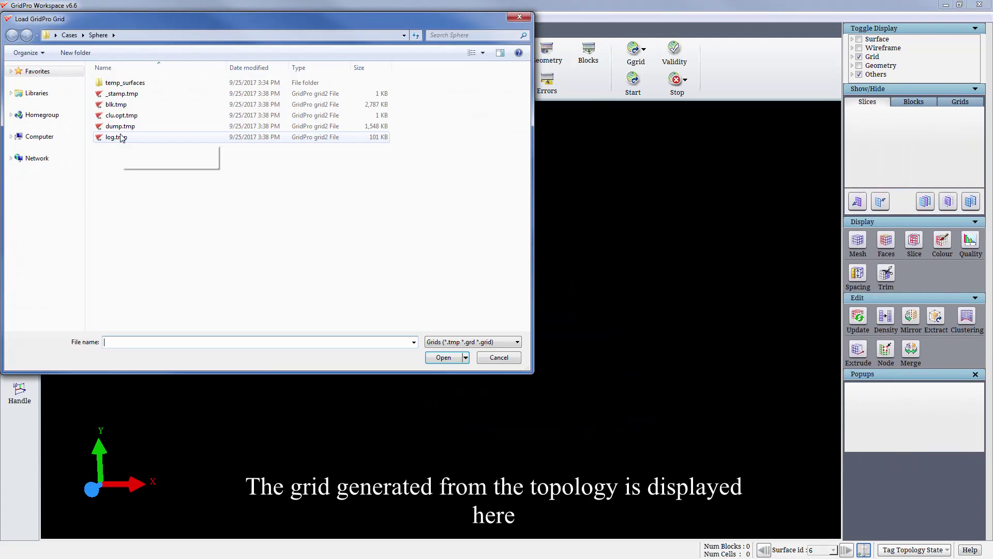
{"action": "left_click", "coordinate": [122, 107]}
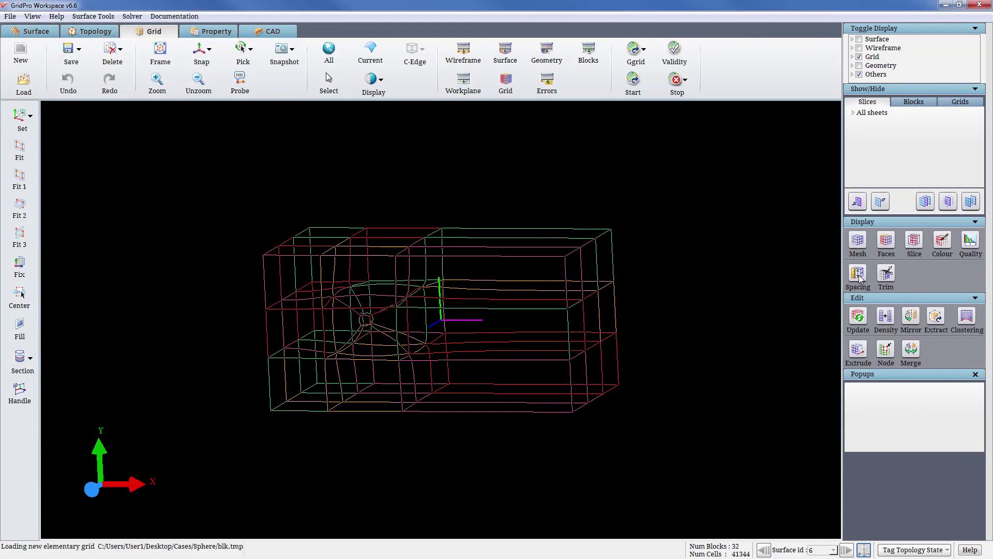
{"action": "left_click", "coordinate": [886, 239]}
{"action": "left_click", "coordinate": [890, 417]}
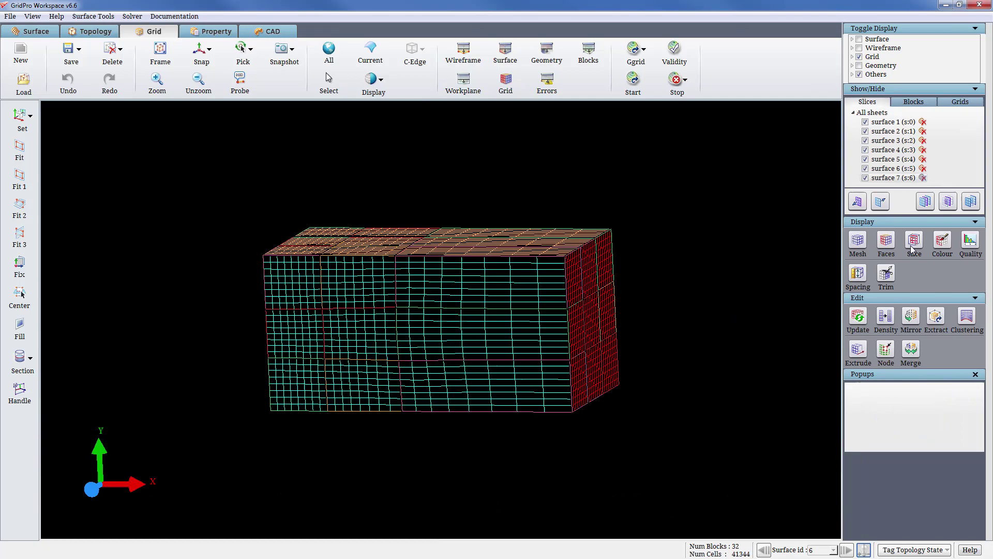
- Hide the front Z face's mesh sheet and cut a grid slice lengthwise through the sphere
{"action": "right_click", "coordinate": [531, 348]}
{"action": "left_click", "coordinate": [547, 385]}
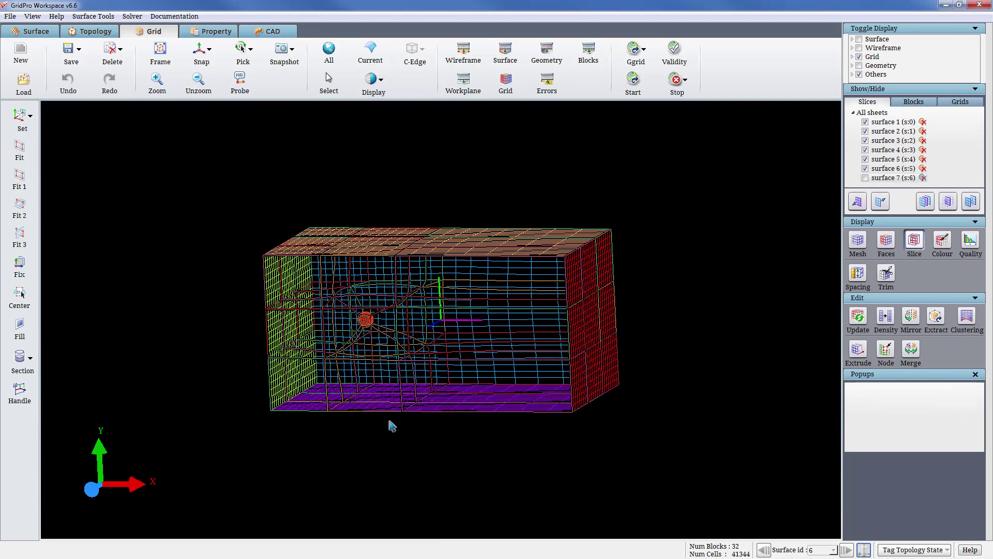
{"action": "scroll", "coordinate": [390, 455], "scroll_direction": "up", "scroll_amount": 5}
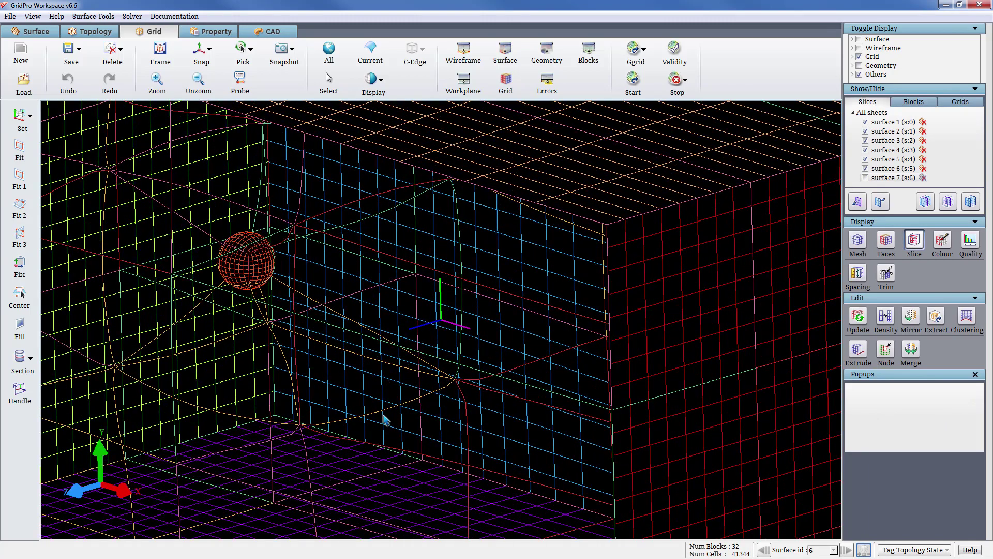
{"action": "left_click", "coordinate": [382, 412]}
{"action": "scroll", "coordinate": [439, 473], "scroll_direction": "down", "scroll_amount": 5}
{"action": "left_click_drag", "start_coordinate": [440, 473], "coordinate": [723, 425]}
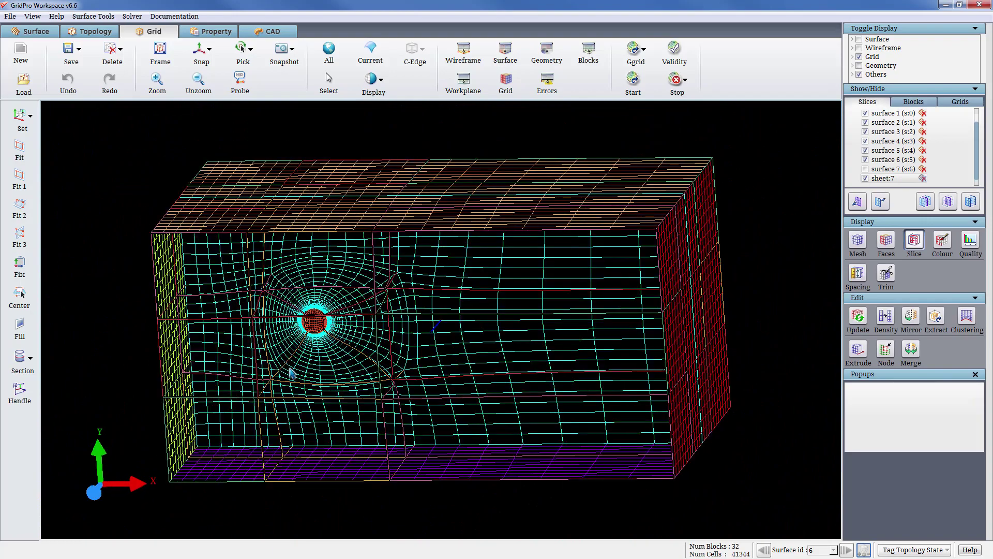
- Hide the blk.tmp block outlines and examine the sliced mesh around the sphere
{"action": "left_click", "coordinate": [914, 101]}
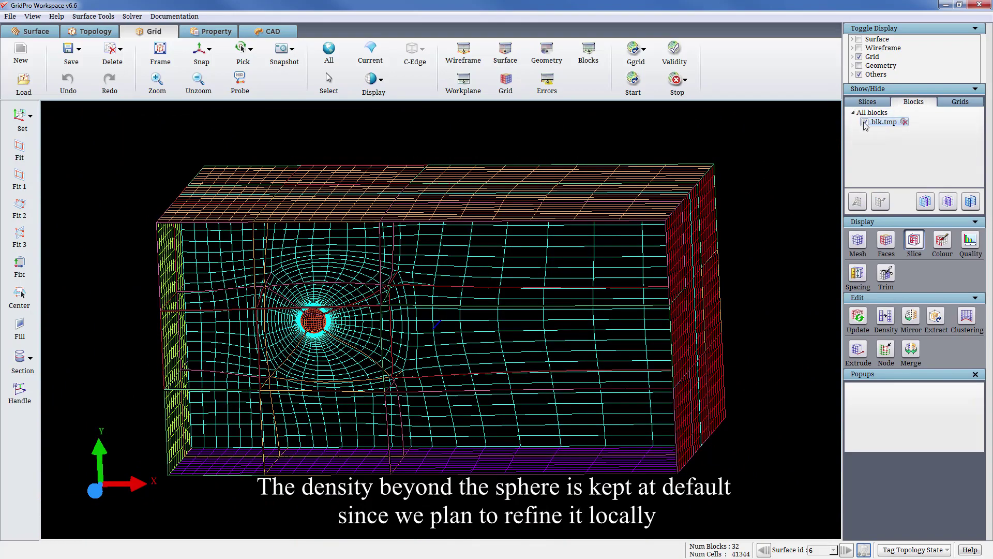
{"action": "left_click", "coordinate": [865, 123]}
{"action": "scroll", "coordinate": [191, 293], "scroll_direction": "up", "scroll_amount": 5}
{"action": "scroll", "coordinate": [243, 290], "scroll_direction": "down", "scroll_amount": 5}
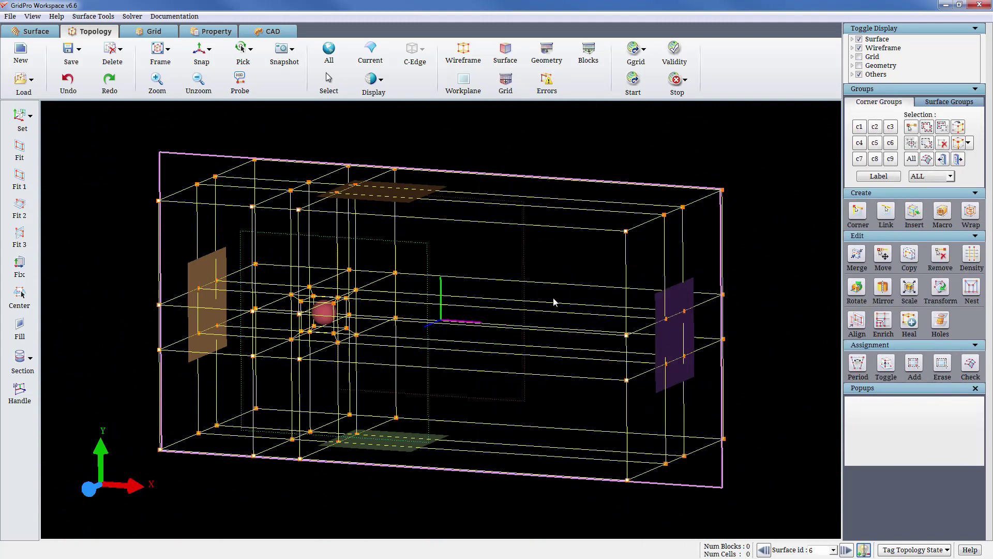
- Return to the topology and open the Nest tool's Densifier settings
{"action": "scroll", "coordinate": [548, 300], "scroll_direction": "up", "scroll_amount": 3}
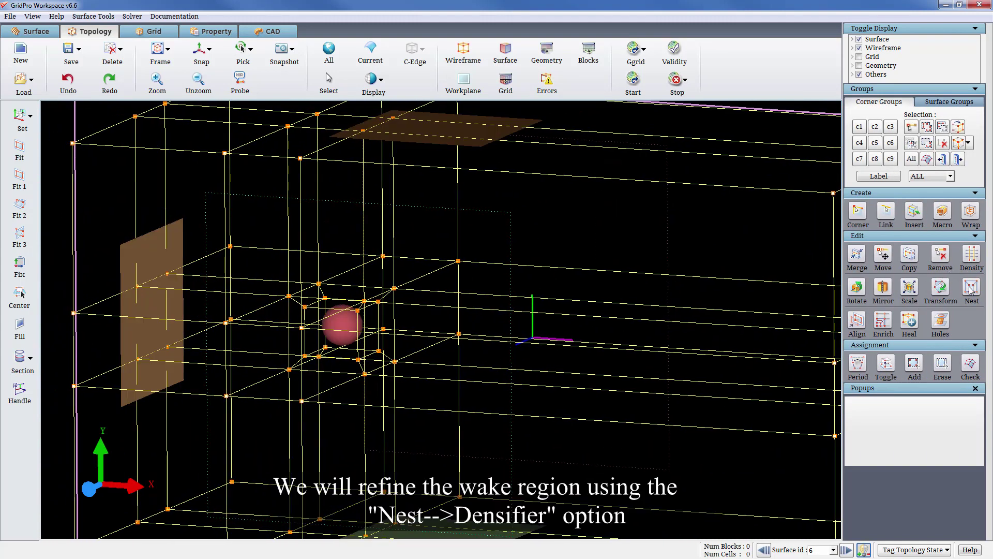
{"action": "left_click", "coordinate": [970, 288]}
{"action": "left_click", "coordinate": [932, 401]}
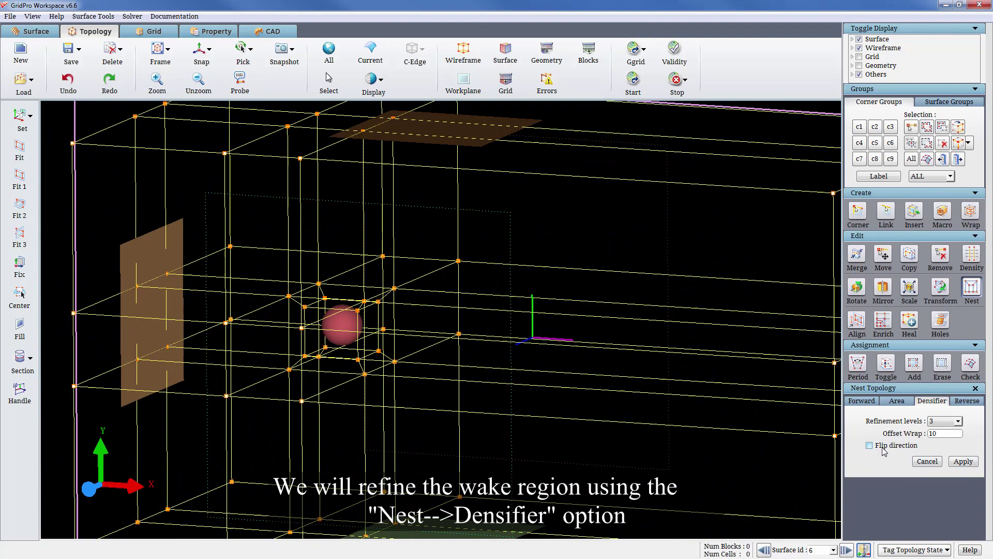
- Split the blocks around the sphere by inserting one sheet across X and one across Y through the sphere
{"action": "middle_click_drag", "start_coordinate": [459, 381], "coordinate": [668, 322]}
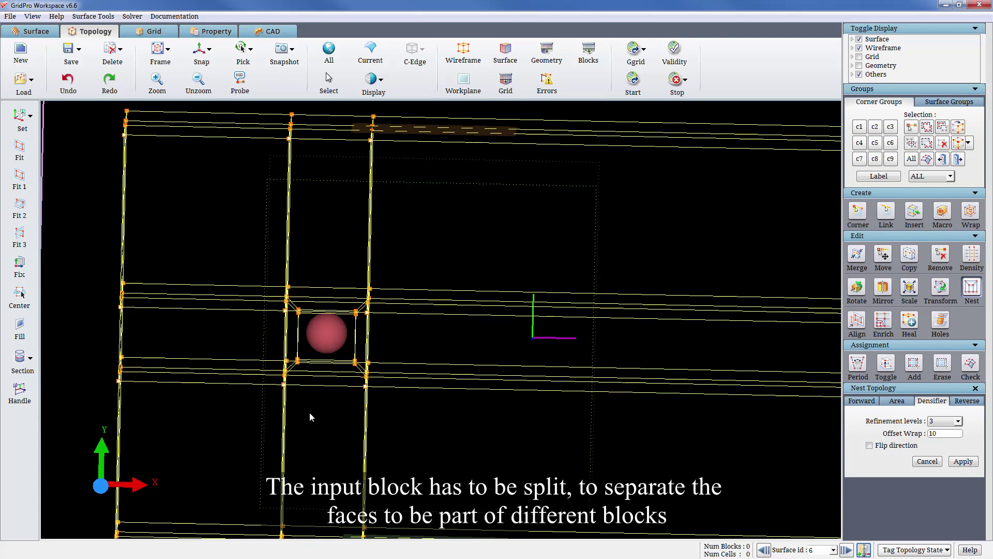
{"action": "right_click", "coordinate": [326, 387]}
{"action": "left_click", "coordinate": [362, 430]}
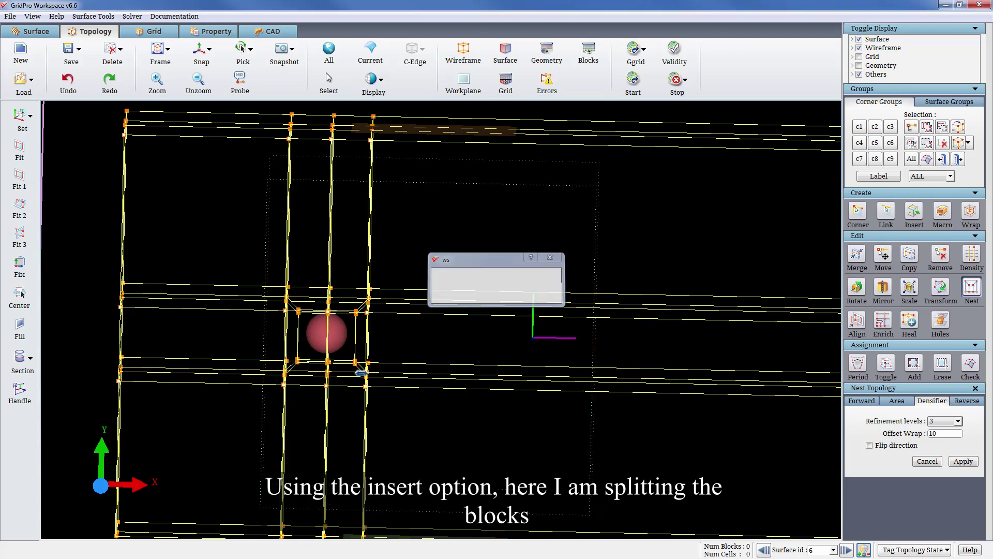
{"action": "right_click", "coordinate": [370, 339]}
{"action": "left_click", "coordinate": [409, 373]}
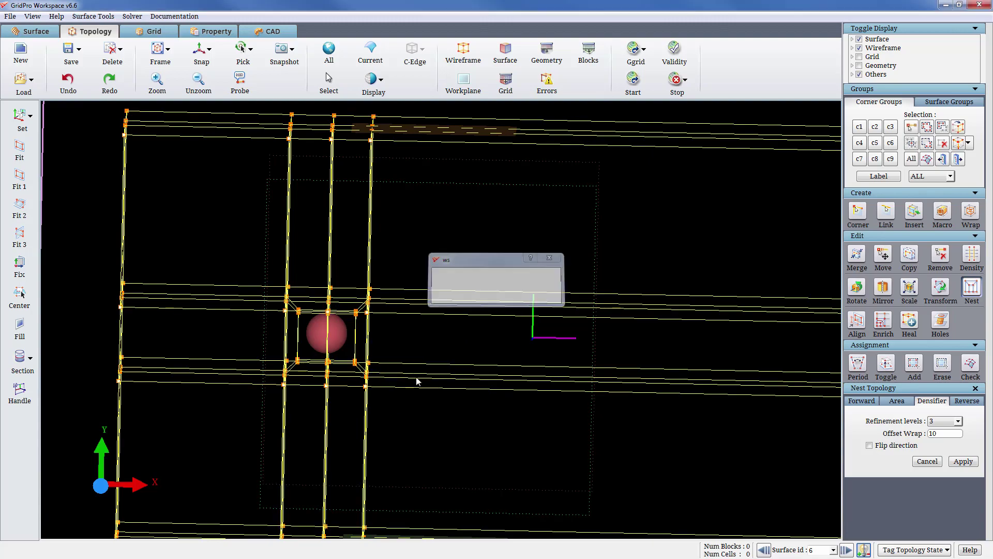
- Insert a sheet across Z through the sphere to split its blocks in the third direction
{"action": "left_click_drag", "start_coordinate": [499, 446], "coordinate": [313, 377]}
{"action": "middle_click_drag", "start_coordinate": [313, 378], "coordinate": [316, 286]}
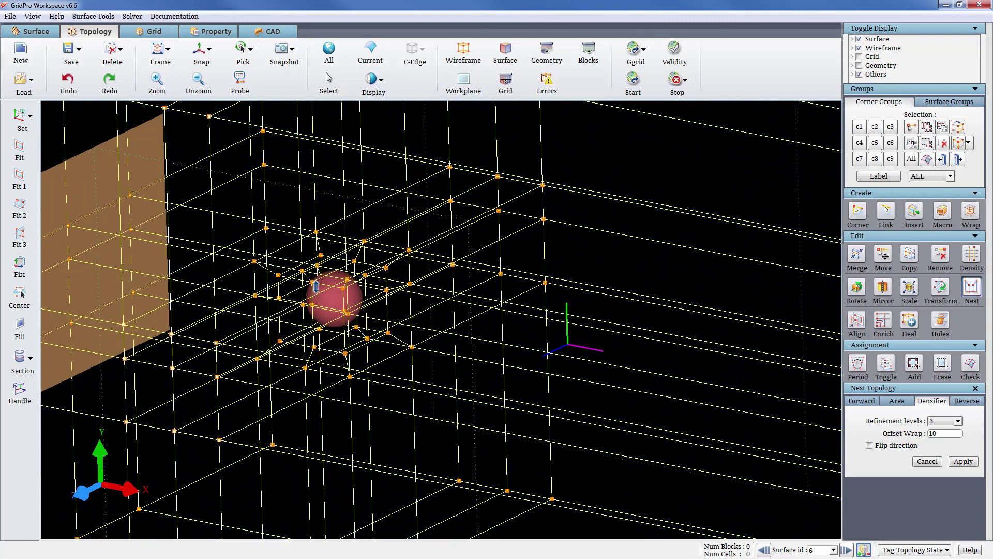
{"action": "right_click", "coordinate": [286, 245]}
{"action": "left_click", "coordinate": [340, 280]}
- Multi-insert five evenly spaced sheets along X in the blocks between the sphere and the outlet
{"action": "middle_click_drag", "start_coordinate": [336, 344], "coordinate": [385, 403]}
{"action": "left_click_drag", "start_coordinate": [386, 404], "coordinate": [631, 271]}
{"action": "right_click", "coordinate": [511, 345]}
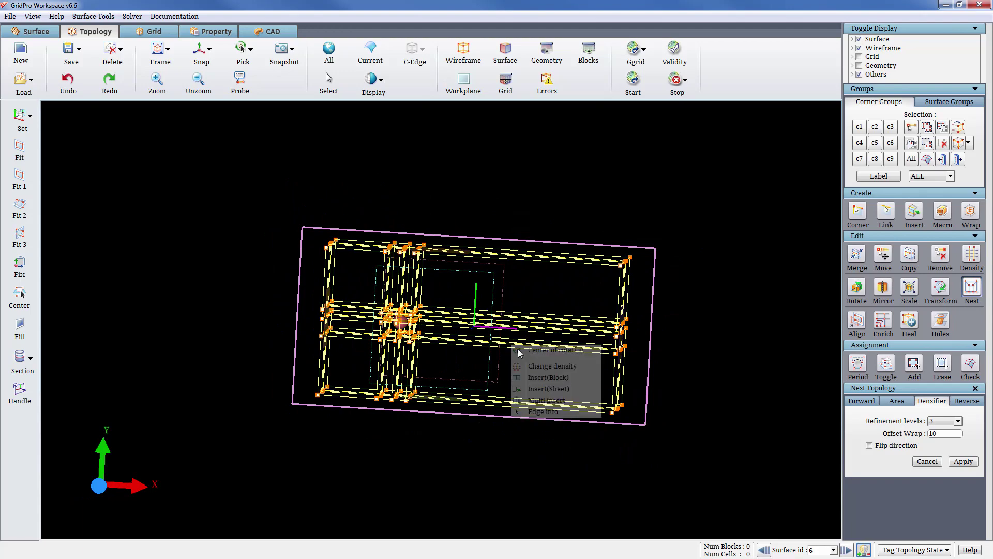
{"action": "left_click", "coordinate": [541, 401]}
{"action": "key", "text": "Return"}
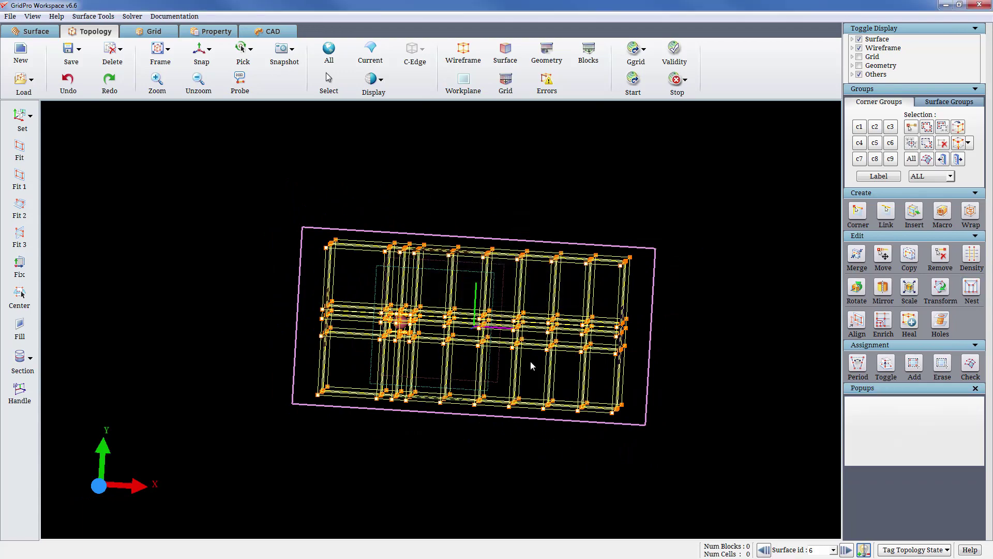
- View the topology along X and group the central column of corners surrounding the sphere into corner group c6
{"action": "left_click_drag", "start_coordinate": [660, 354], "coordinate": [320, 243]}
{"action": "left_click", "coordinate": [198, 51]}
{"action": "right_click_drag", "start_coordinate": [680, 334], "coordinate": [622, 404]}
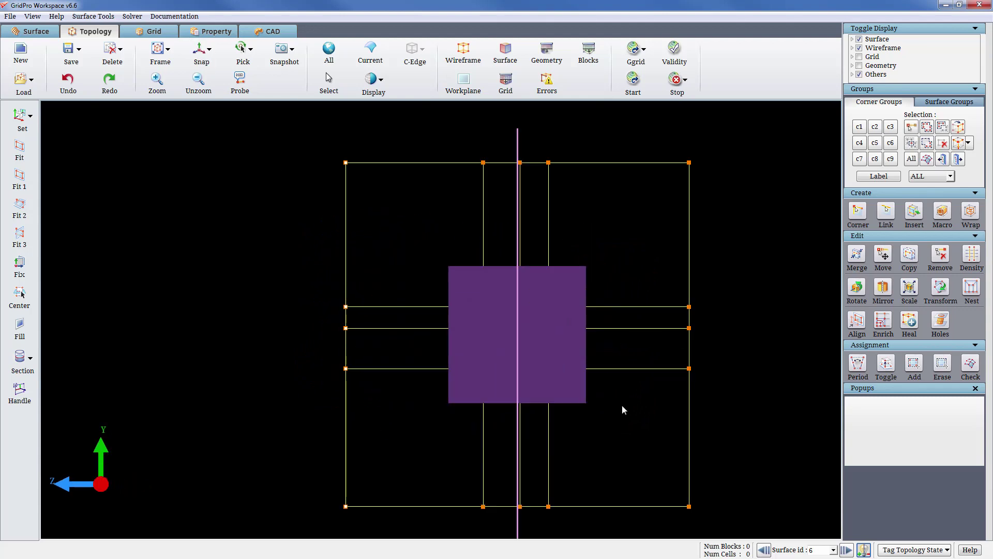
{"action": "middle_click_drag", "start_coordinate": [640, 432], "coordinate": [615, 433]}
{"action": "left_click", "coordinate": [943, 162]}
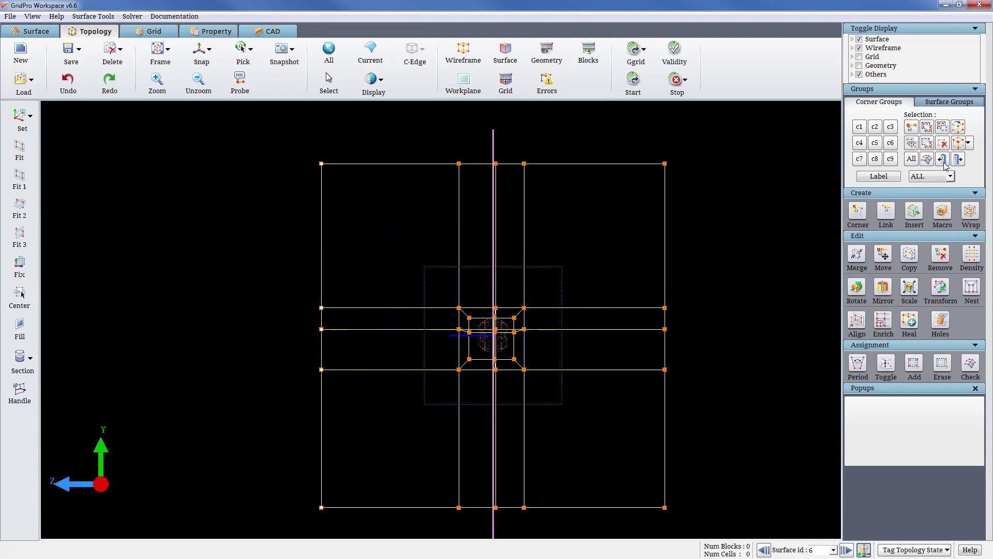
{"action": "left_click", "coordinate": [890, 142]}
{"action": "left_click", "coordinate": [927, 126]}
{"action": "left_click_drag", "start_coordinate": [401, 267], "coordinate": [566, 397]}
- Remove the inner O-grid corners and the centre-line corners from corner group c6
{"action": "scroll", "coordinate": [566, 397], "scroll_direction": "up", "scroll_amount": 3}
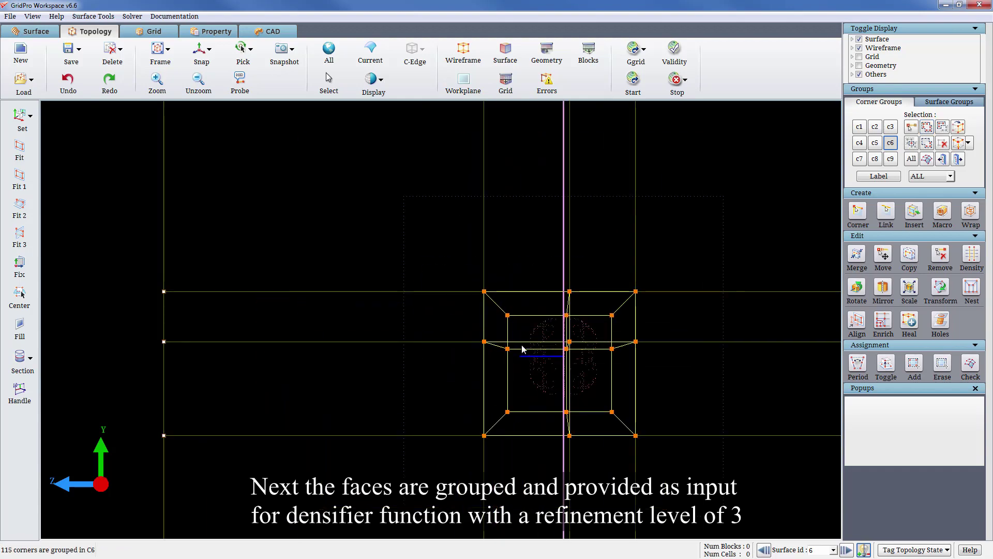
{"action": "key", "text": "minus"}
{"action": "left_click_drag", "start_coordinate": [492, 304], "coordinate": [623, 423]}
{"action": "scroll", "coordinate": [504, 419], "scroll_direction": "down", "scroll_amount": 1}
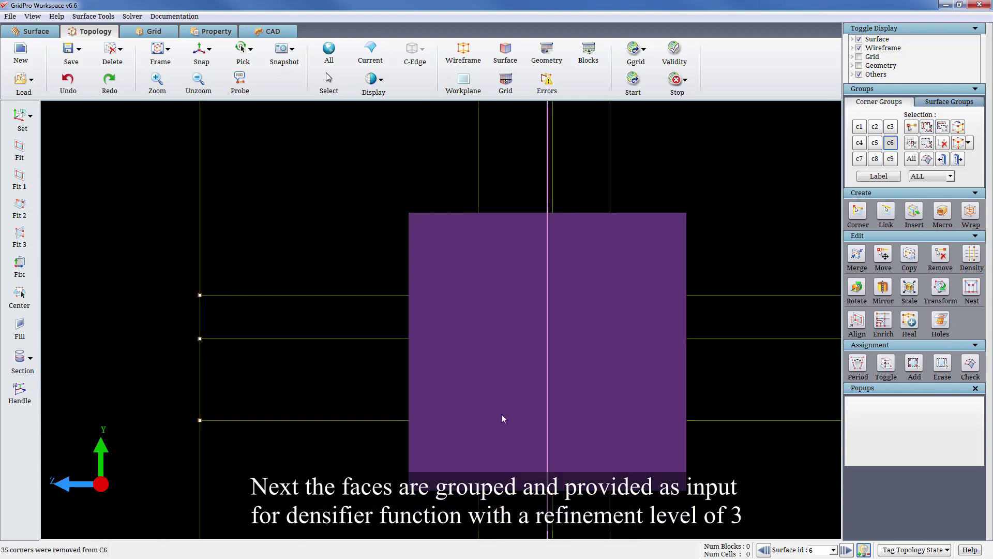
- Remove the column's corners at the inlet end from corner group c6
{"action": "middle_click_drag", "start_coordinate": [502, 418], "coordinate": [217, 365]}
{"action": "middle_click_drag", "start_coordinate": [422, 309], "coordinate": [467, 430]}
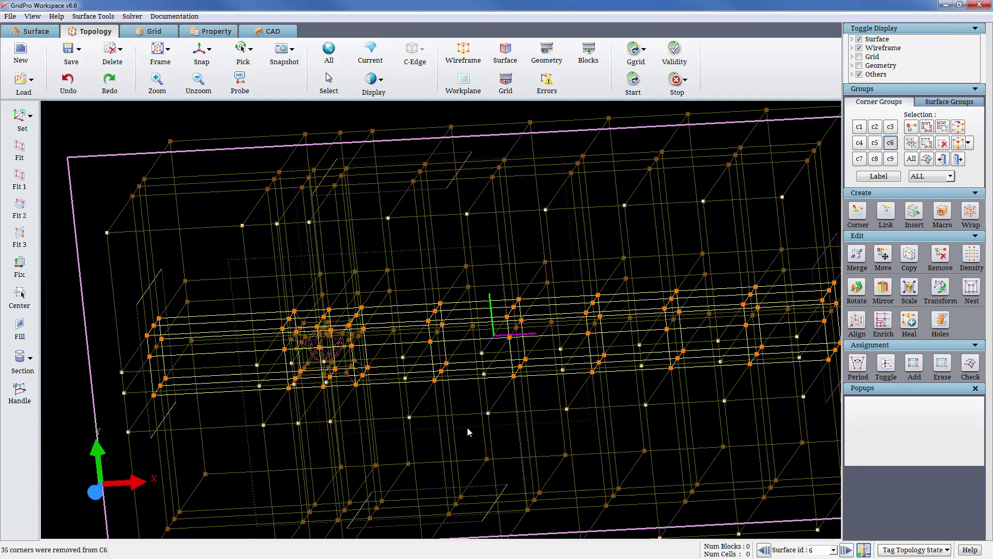
{"action": "key", "text": "minus"}
{"action": "left_click_drag", "start_coordinate": [187, 421], "coordinate": [92, 297]}
- Add the centre corner of the face just upstream of the sphere to corner group c6
{"action": "scroll", "coordinate": [299, 460], "scroll_direction": "up", "scroll_amount": 3}
{"action": "scroll", "coordinate": [299, 460], "scroll_direction": "up", "scroll_amount": 2}
{"action": "middle_click_drag", "start_coordinate": [299, 461], "coordinate": [205, 377]}
{"action": "scroll", "coordinate": [206, 376], "scroll_direction": "up", "scroll_amount": 1}
{"action": "key", "text": "plus"}
{"action": "left_click_drag", "start_coordinate": [99, 312], "coordinate": [111, 325]}
{"action": "middle_click_drag", "start_coordinate": [398, 367], "coordinate": [455, 274]}
- Display only the grouped corners to inspect the wake column, and restore the display of all corners
{"action": "left_click", "coordinate": [931, 176]}
{"action": "left_click", "coordinate": [926, 203]}
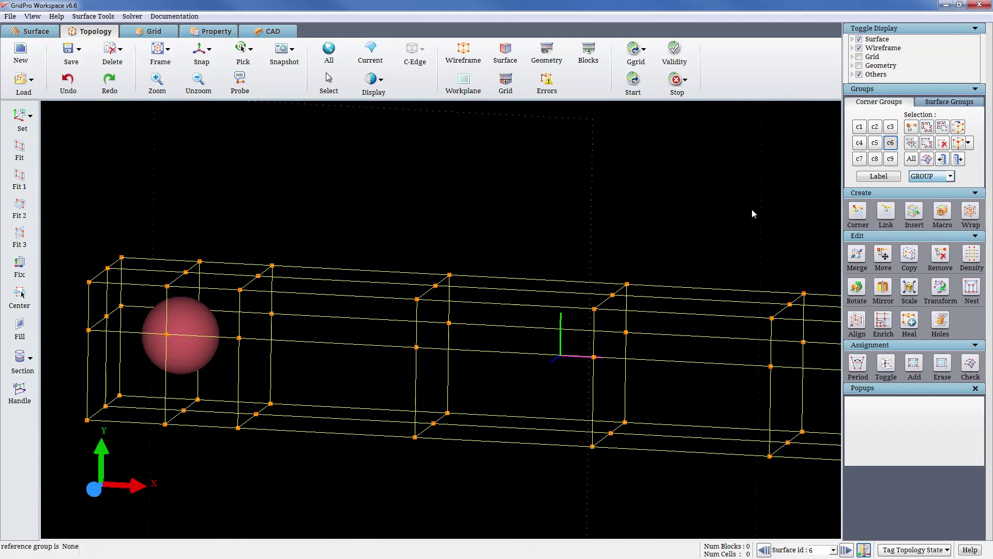
{"action": "mouse_move", "coordinate": [754, 215]}
{"action": "middle_mouse_down"}
{"action": "mouse_move", "coordinate": [468, 357]}
{"action": "mouse_move", "coordinate": [556, 374]}
{"action": "mouse_move", "coordinate": [419, 388]}
{"action": "mouse_move", "coordinate": [611, 404]}
{"action": "middle_mouse_up"}
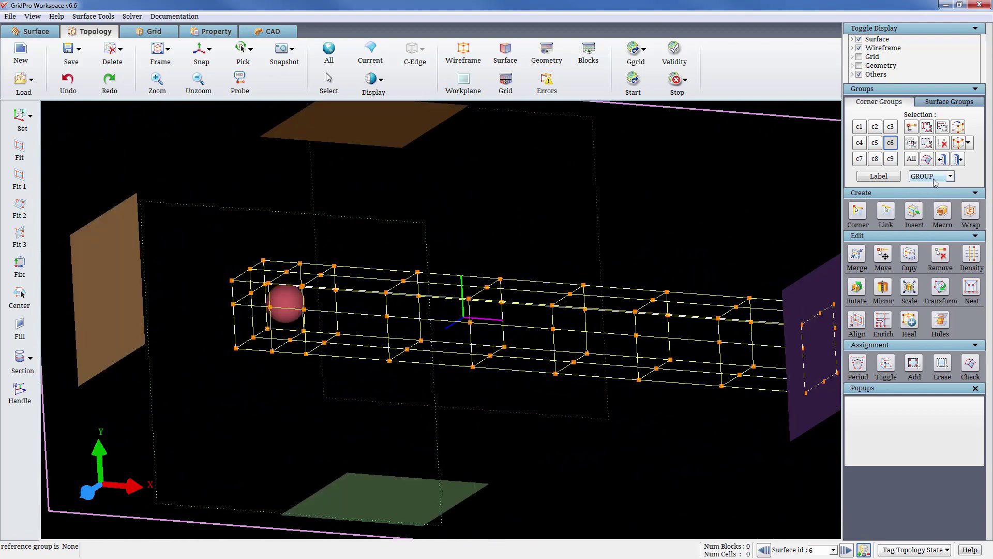
{"action": "left_click", "coordinate": [935, 182]}
{"action": "left_click", "coordinate": [934, 190]}
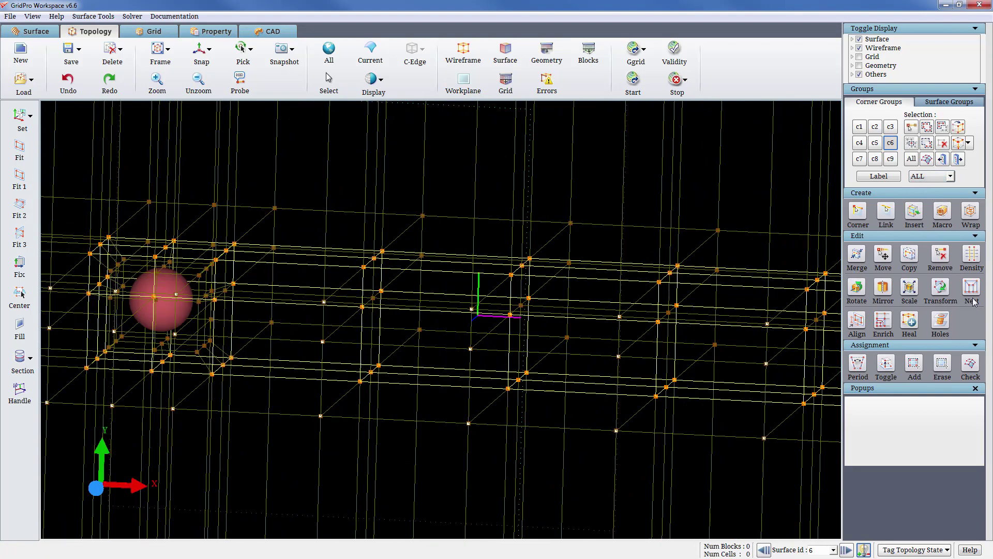
- Densify the topology inside corner group c6 with the Nest Densifier, using refinement level 3 and an offset wrap of 5
{"action": "left_click", "coordinate": [972, 289]}
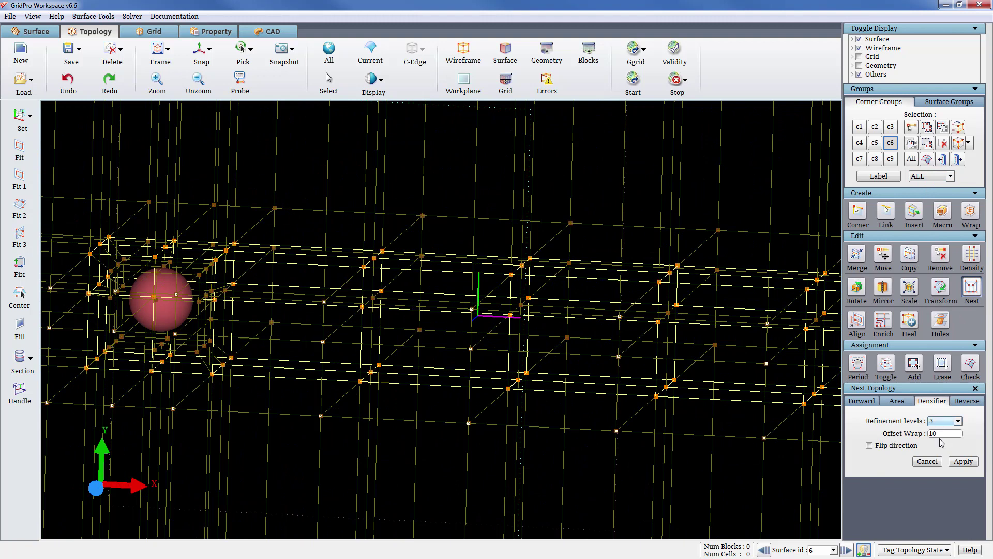
{"action": "double_click", "coordinate": [945, 435]}
{"action": "type", "text": "5"}
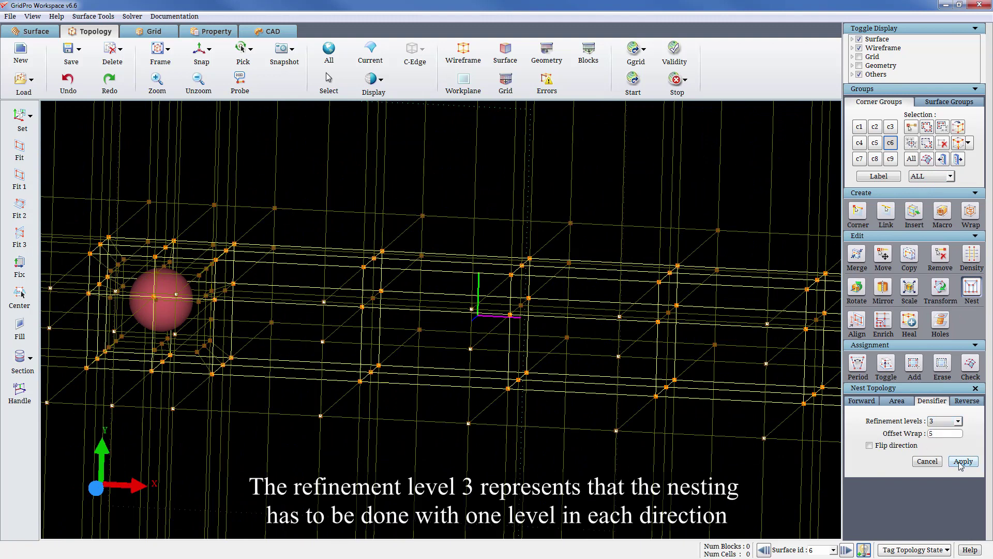
{"action": "left_click", "coordinate": [961, 462]}
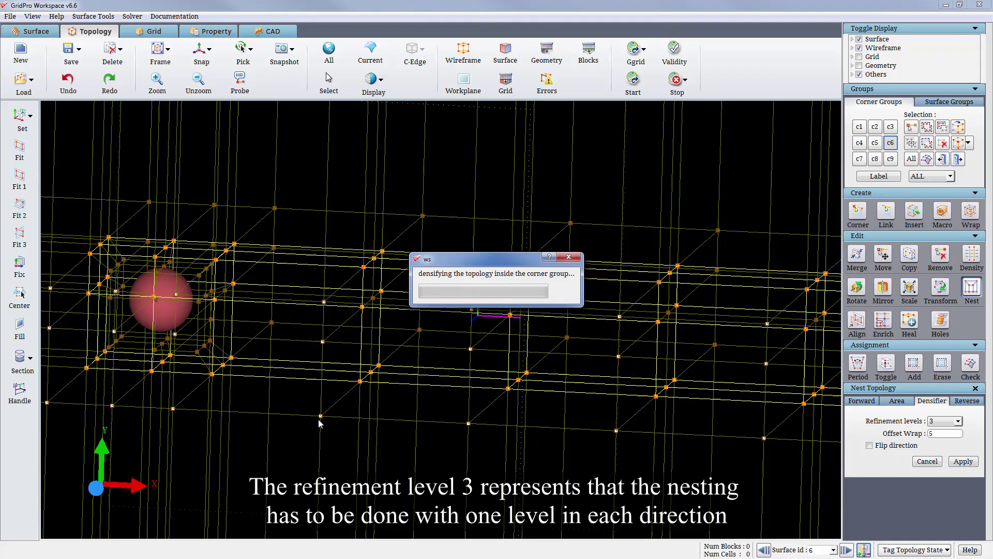
- Box-select corners in the refined wake into group c6, and reduce the selection to the adjacent layer crossing the wake
{"action": "left_click_drag", "start_coordinate": [611, 253], "coordinate": [477, 295]}
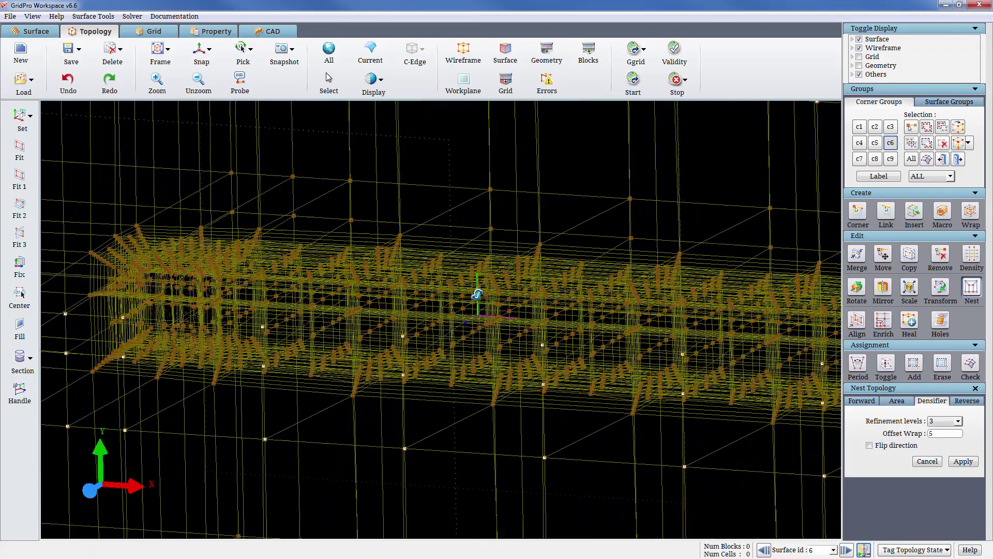
{"action": "scroll", "coordinate": [477, 294], "scroll_direction": "up", "scroll_amount": 2}
{"action": "scroll", "coordinate": [443, 337], "scroll_direction": "up", "scroll_amount": 3}
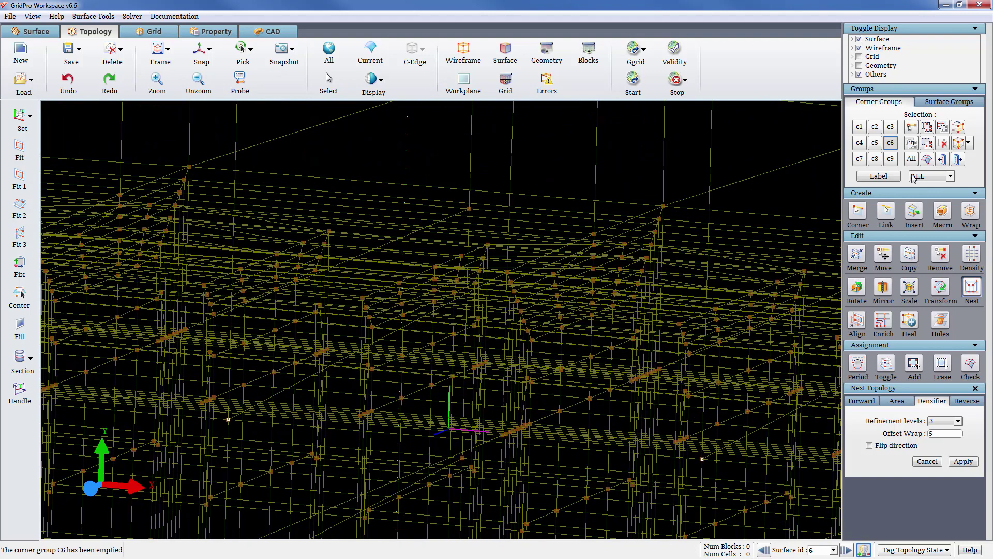
{"action": "left_click", "coordinate": [930, 127]}
{"action": "left_click_drag", "start_coordinate": [399, 165], "coordinate": [869, 462]}
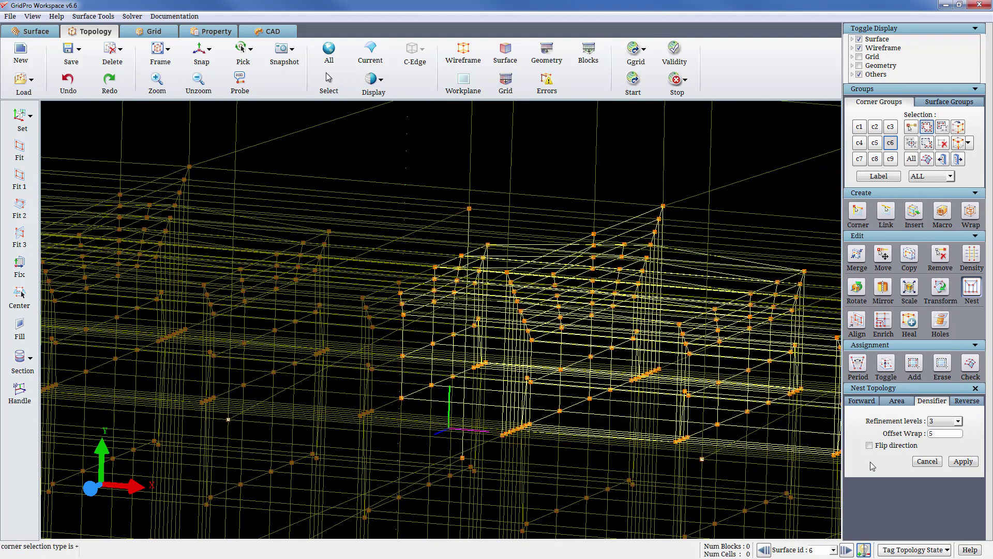
{"action": "left_click", "coordinate": [675, 247]}
{"action": "left_click", "coordinate": [676, 247]}
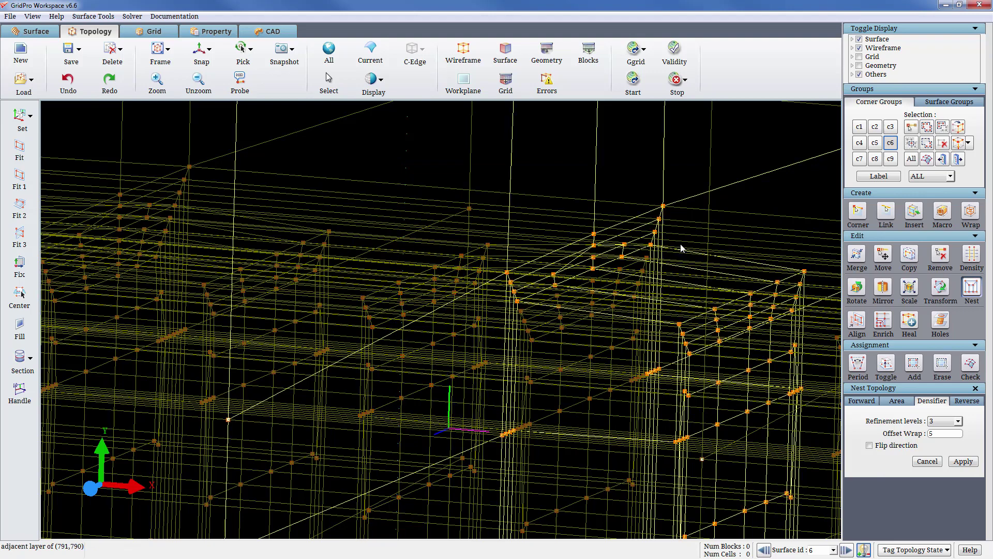
- Display only the grouped corners and examine the nesting in the layer that crosses the wake
{"action": "left_click", "coordinate": [950, 176]}
{"action": "left_click", "coordinate": [923, 193]}
{"action": "key", "text": "1"}
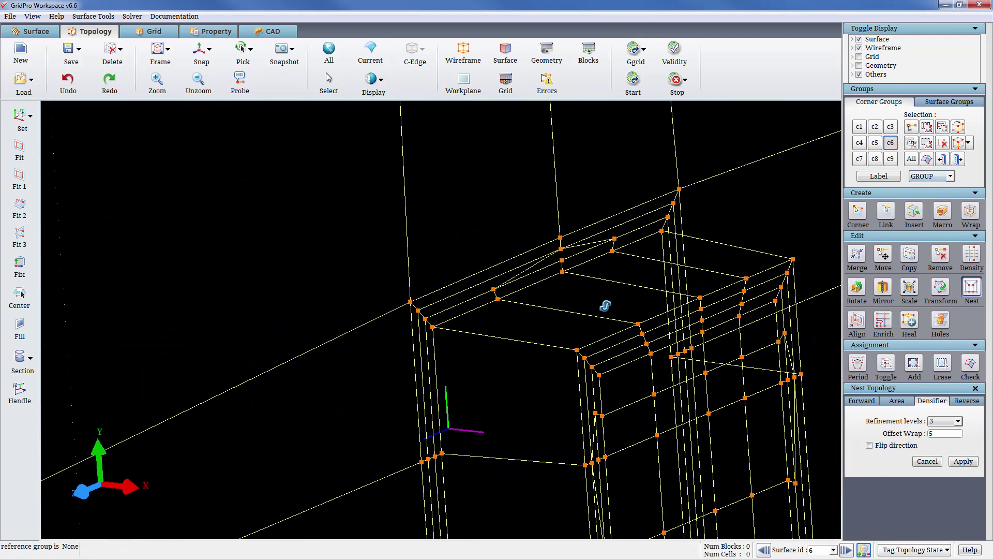
{"action": "scroll", "coordinate": [566, 287], "scroll_direction": "down", "scroll_amount": 5}
{"action": "middle_click_drag", "start_coordinate": [434, 322], "coordinate": [395, 159]}
{"action": "left_click_drag", "start_coordinate": [344, 226], "coordinate": [275, 115]}
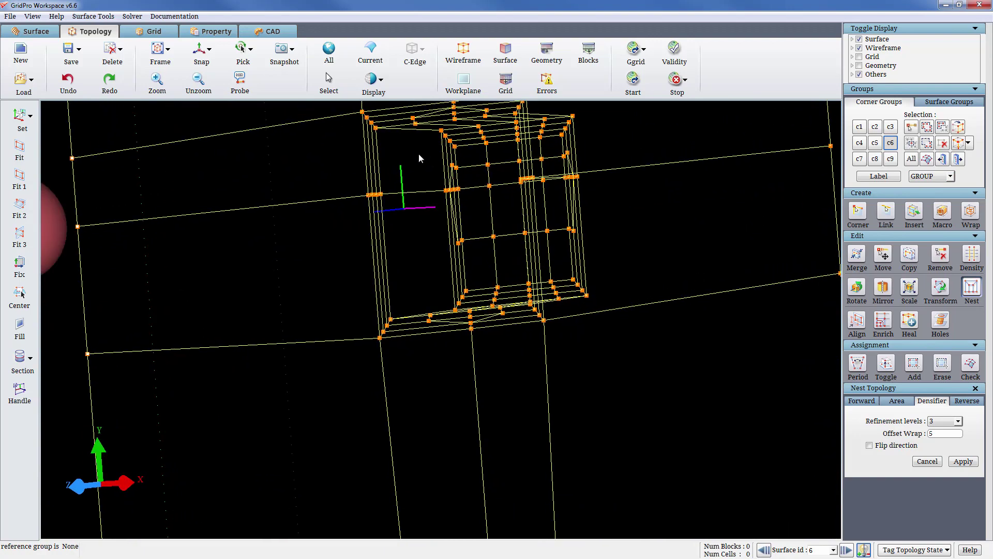
{"action": "left_click_drag", "start_coordinate": [428, 133], "coordinate": [637, 286]}
{"action": "key", "text": "2"}
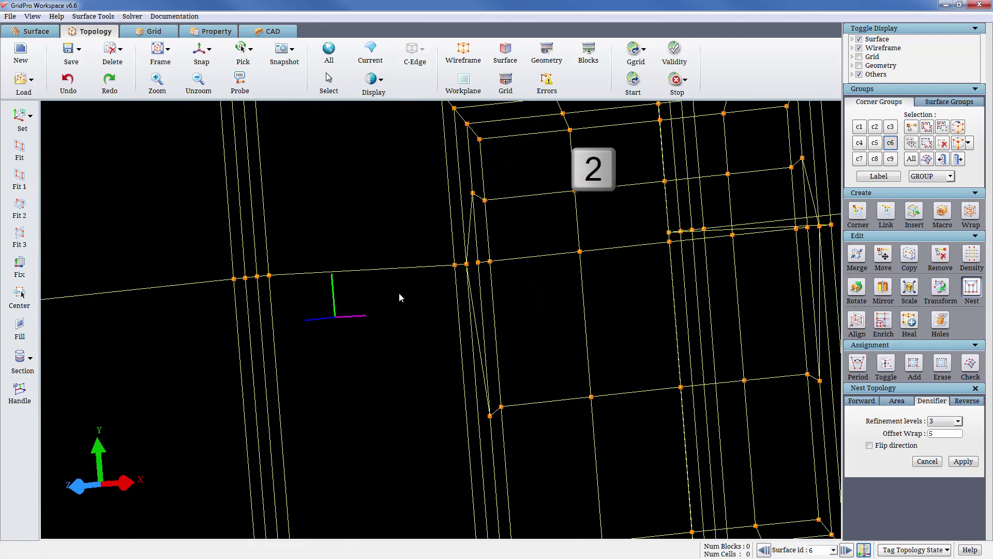
- Switch the grouped corners to an adjacent layer running along the wake and examine its nesting
{"action": "left_click_drag", "start_coordinate": [367, 290], "coordinate": [462, 309]}
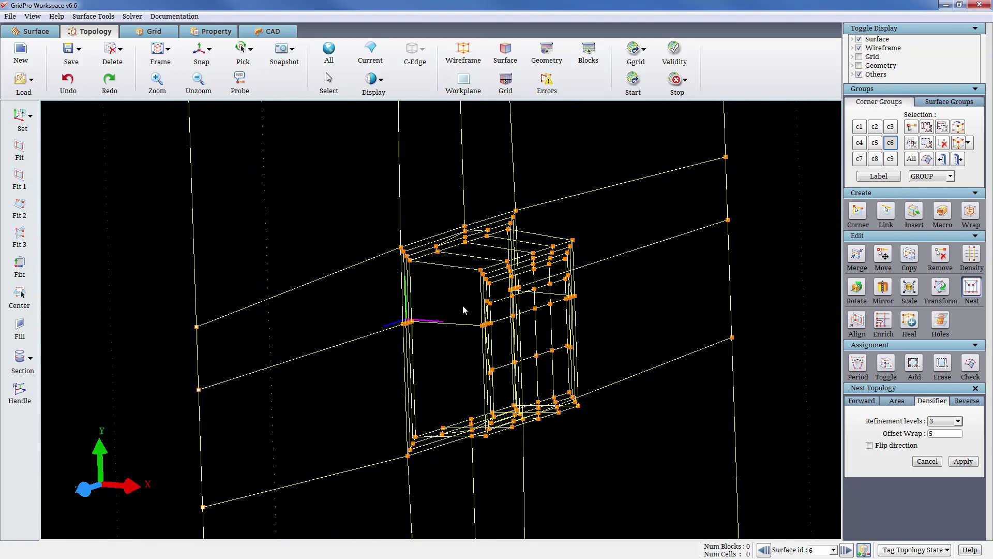
{"action": "key", "text": "2"}
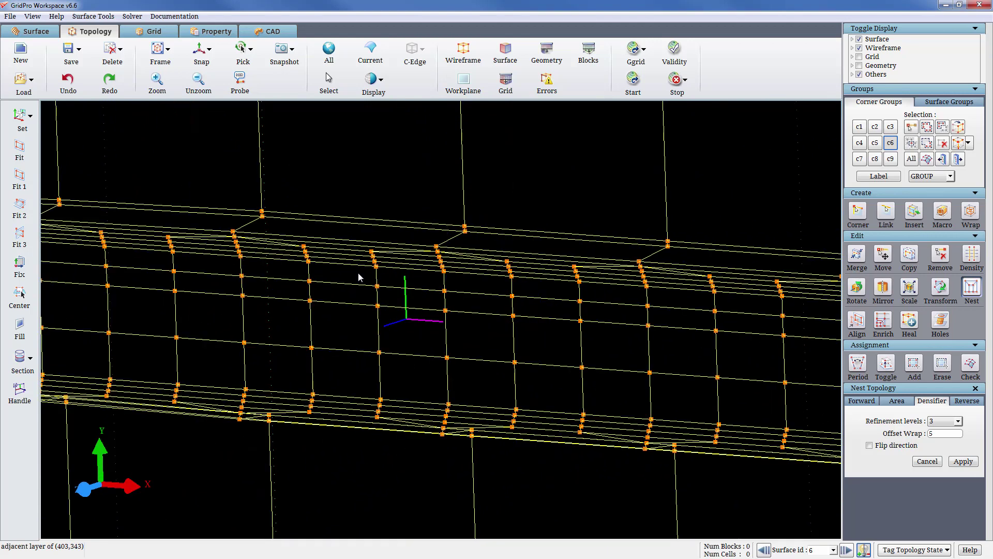
{"action": "key", "text": "3"}
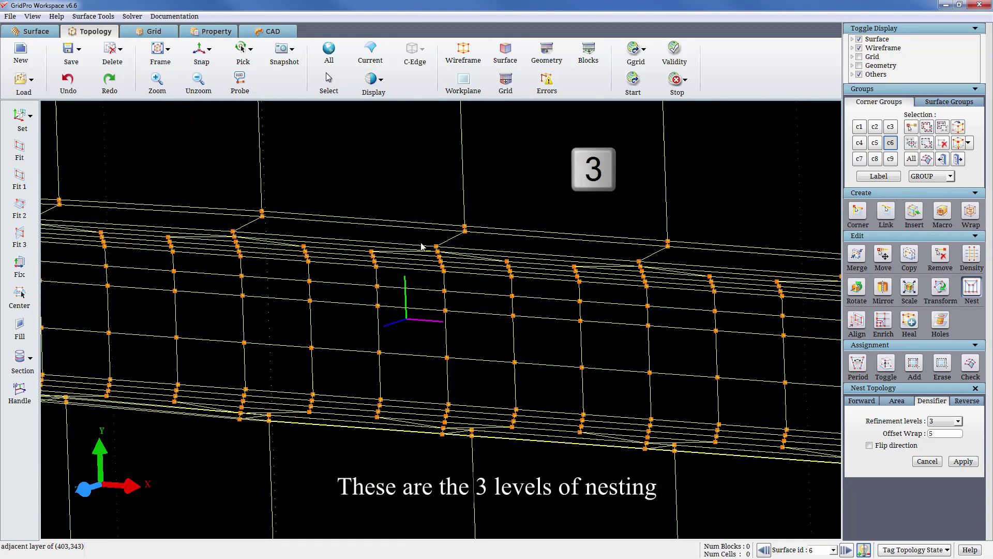
- Run the grid generation with the Navier Stokes schedule, all input groups and blk.tmp as the output grid file
{"action": "left_click", "coordinate": [641, 96]}
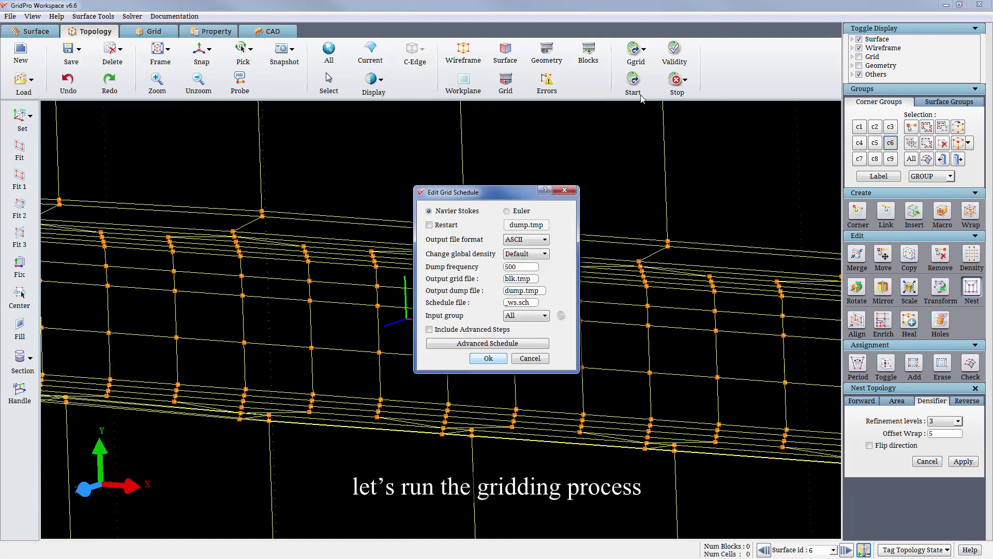
{"action": "left_click", "coordinate": [501, 358]}
{"action": "left_click", "coordinate": [417, 311]}
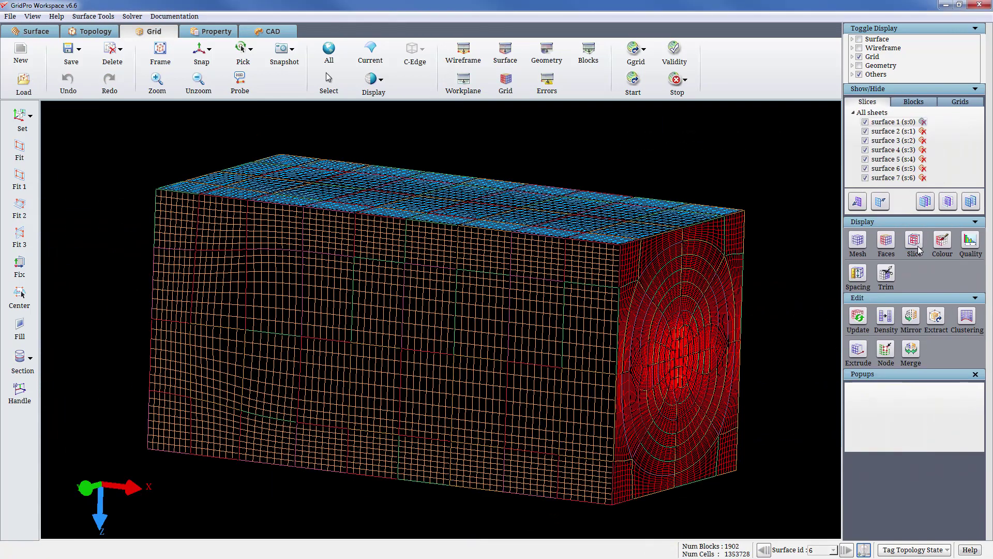
- Slice the grid lengthwise through the sphere with one vertical and one horizontal cross-sectional sheet
{"action": "left_click", "coordinate": [918, 250]}
{"action": "left_click_drag", "start_coordinate": [707, 367], "coordinate": [573, 368]}
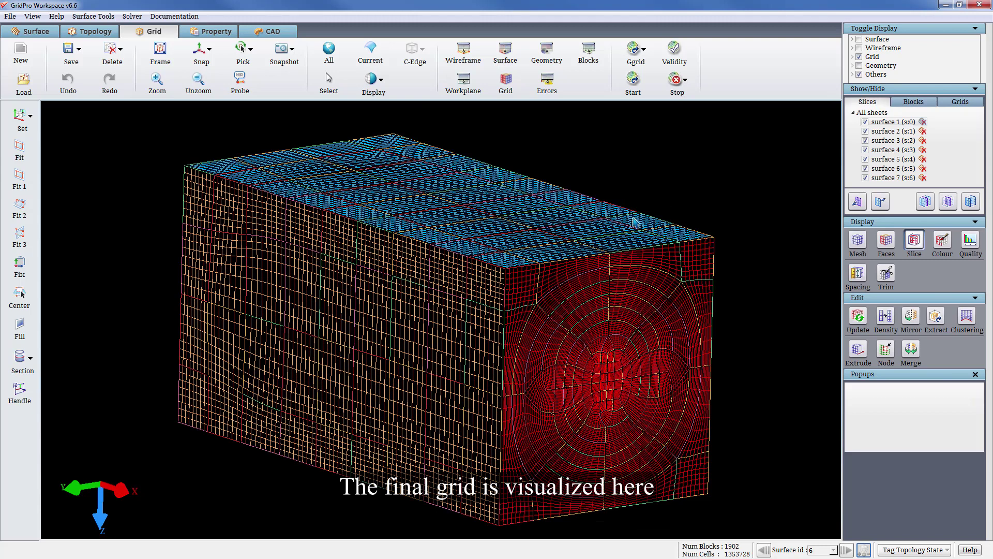
{"action": "left_click", "coordinate": [606, 253]}
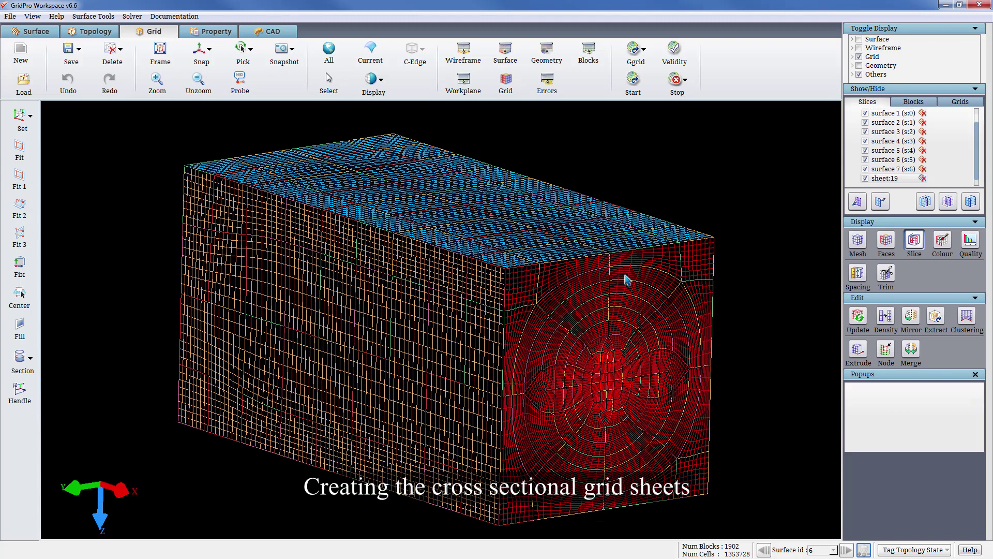
{"action": "left_click", "coordinate": [711, 376]}
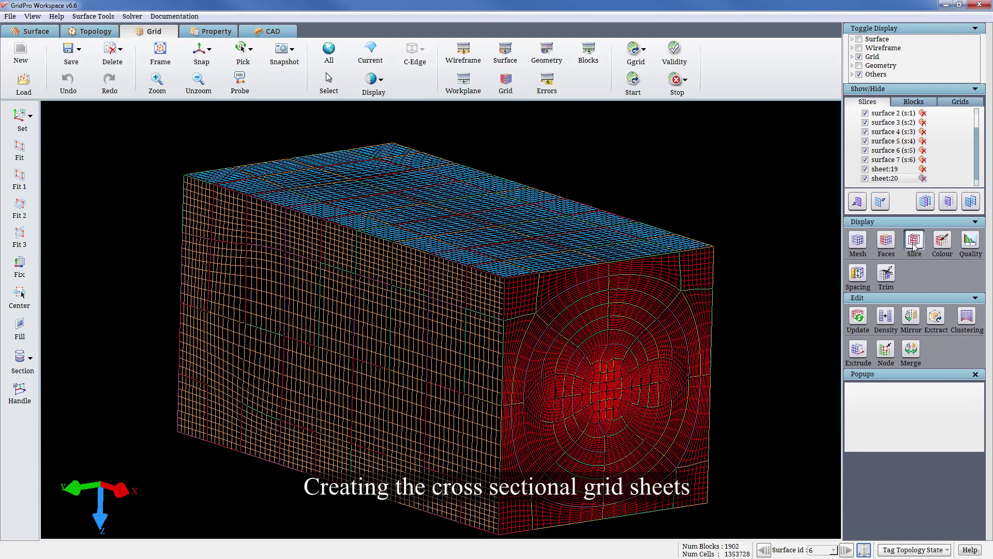
- Hide the blk.tmp block and the near side, outlet and upper boundary sheets to expose the cross-sectional sheets
{"action": "left_click", "coordinate": [912, 104]}
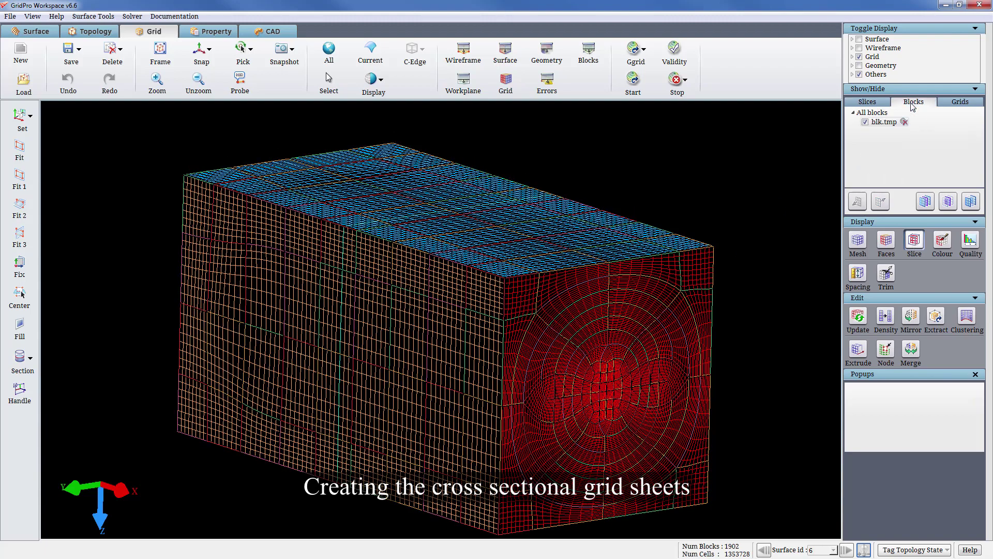
{"action": "left_click", "coordinate": [865, 122]}
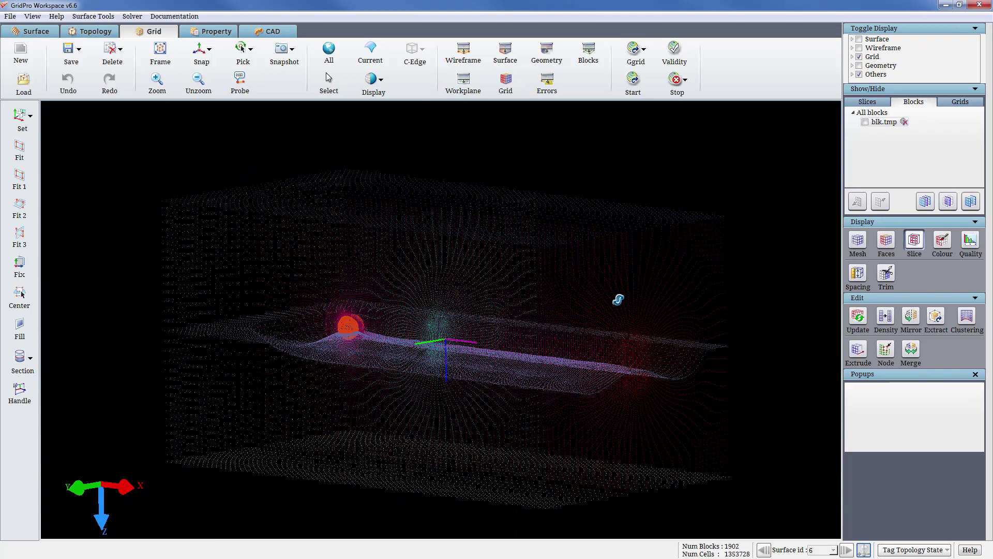
{"action": "right_click", "coordinate": [434, 295]}
{"action": "left_click", "coordinate": [460, 341]}
{"action": "right_click", "coordinate": [610, 304]}
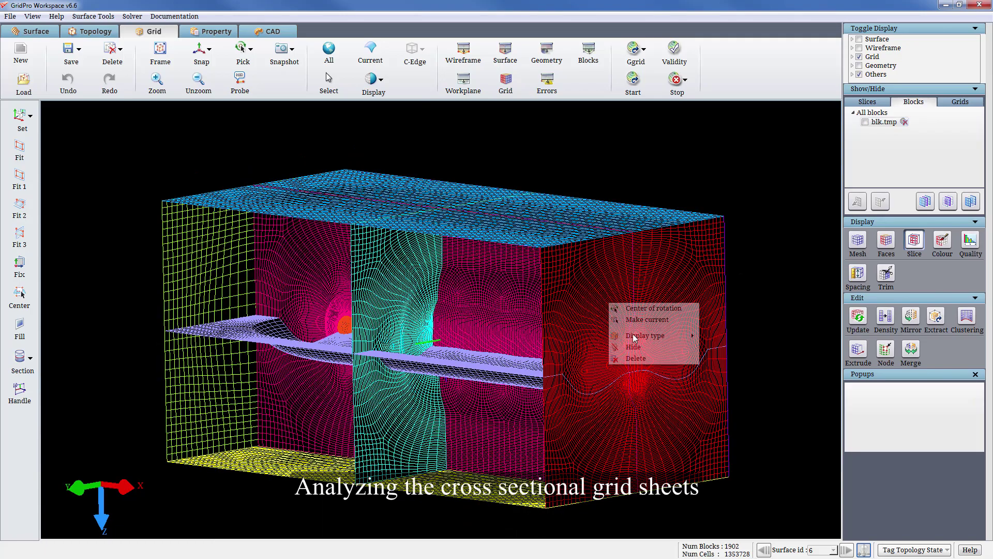
{"action": "left_click", "coordinate": [635, 346]}
{"action": "left_click_drag", "start_coordinate": [518, 331], "coordinate": [473, 262]}
{"action": "right_click", "coordinate": [473, 262]}
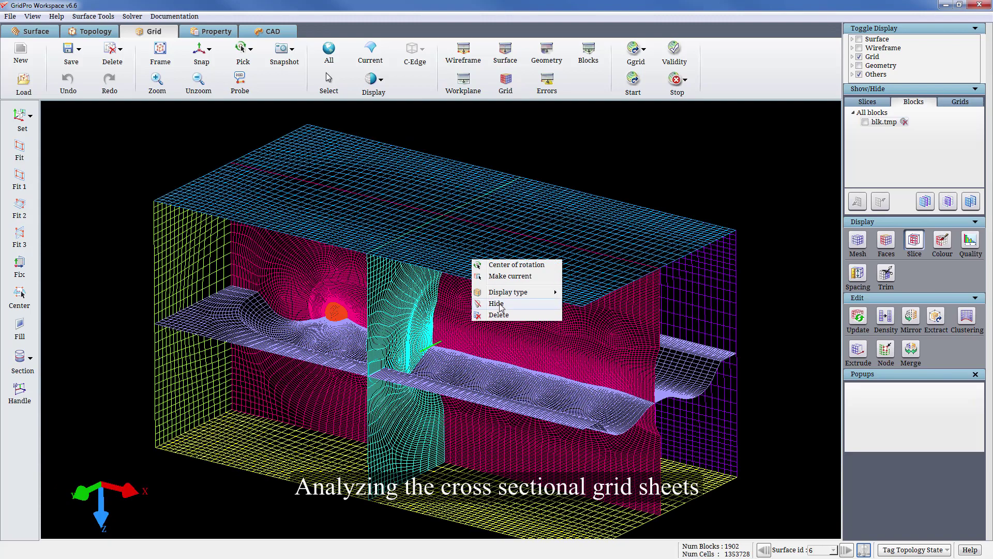
{"action": "left_click", "coordinate": [500, 304]}
- Snap the view square to the vertical and the horizontal lengthwise sheets, and examine the grid around the sphere and wake
{"action": "left_click", "coordinate": [199, 50]}
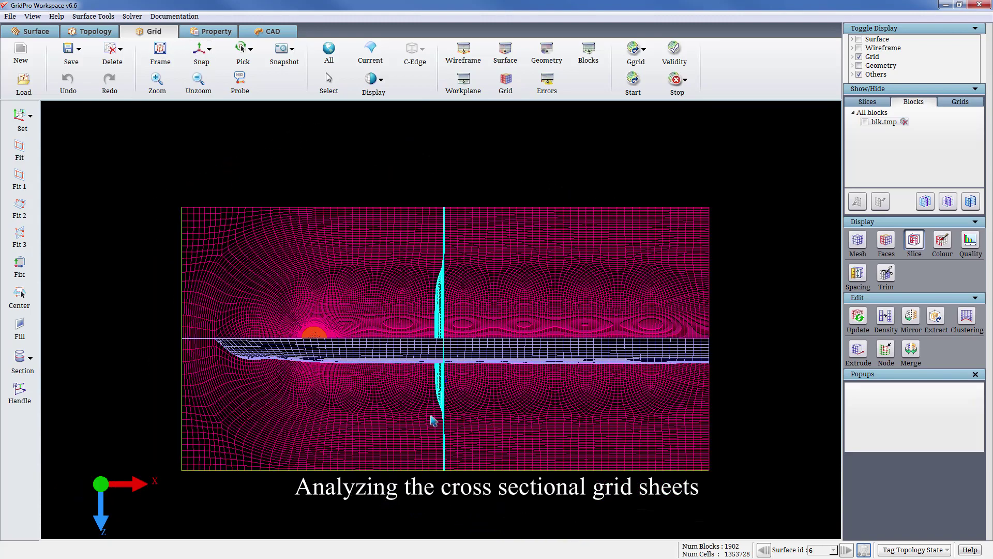
{"action": "scroll", "coordinate": [431, 416], "scroll_direction": "up", "scroll_amount": 3}
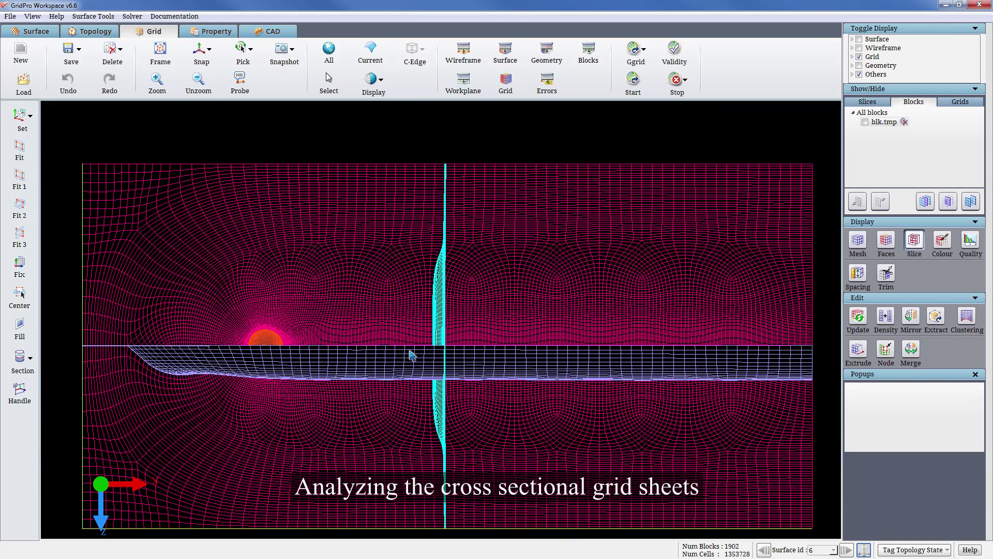
{"action": "scroll", "coordinate": [359, 243], "scroll_direction": "down", "scroll_amount": 3}
{"action": "left_click_drag", "start_coordinate": [359, 244], "coordinate": [352, 172]}
{"action": "left_click_drag", "start_coordinate": [521, 149], "coordinate": [555, 504]}
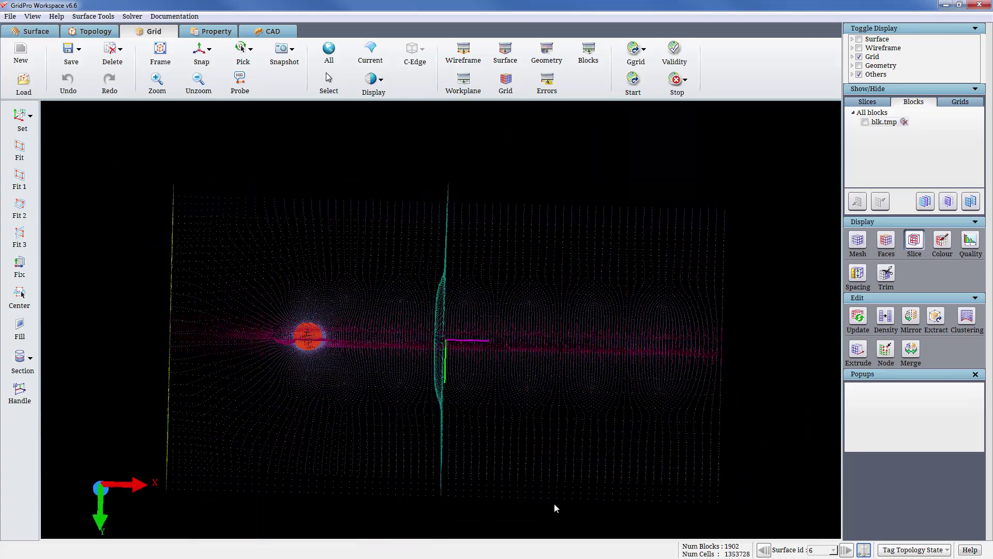
{"action": "left_click", "coordinate": [199, 50]}
{"action": "scroll", "coordinate": [517, 385], "scroll_direction": "up", "scroll_amount": 2}
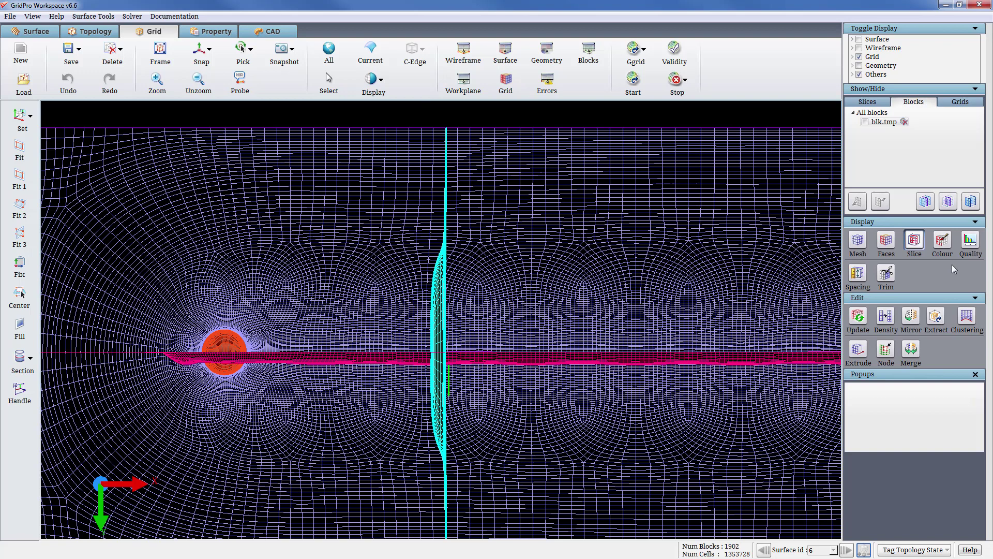
- Evaluate the grid's quality report, covering volume folds, maximum skew, aspect ratio and warpage
{"action": "left_click", "coordinate": [970, 241]}
{"action": "left_click", "coordinate": [929, 490]}
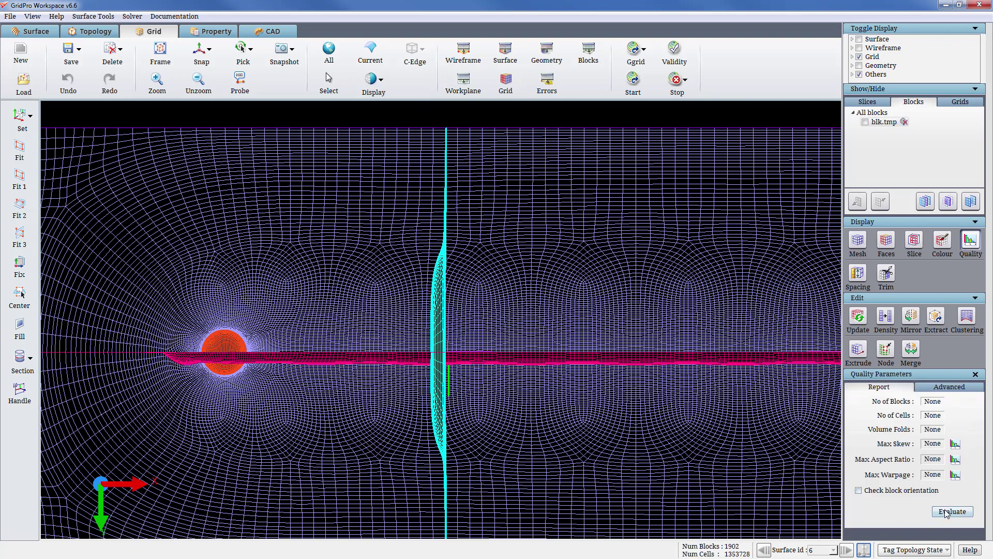
{"action": "left_click", "coordinate": [958, 511]}
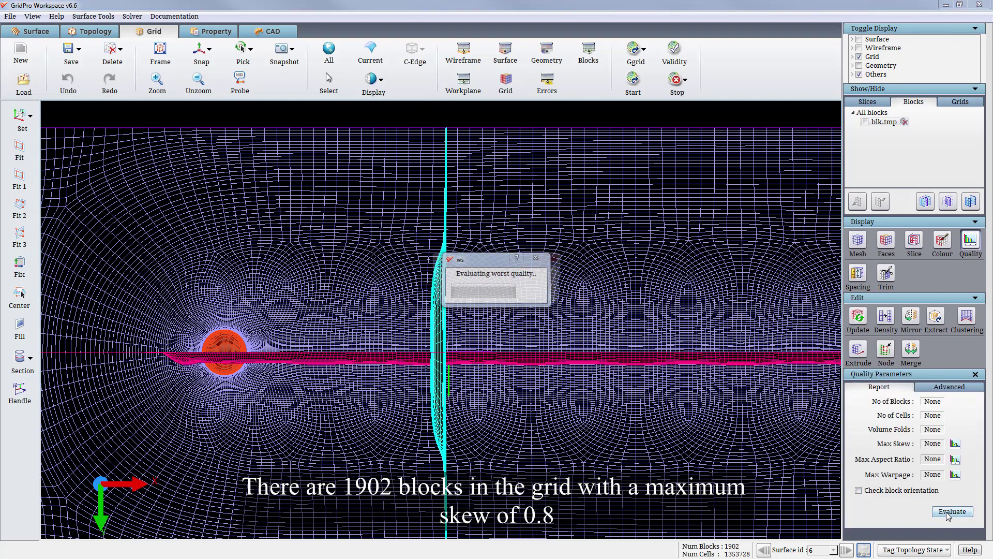